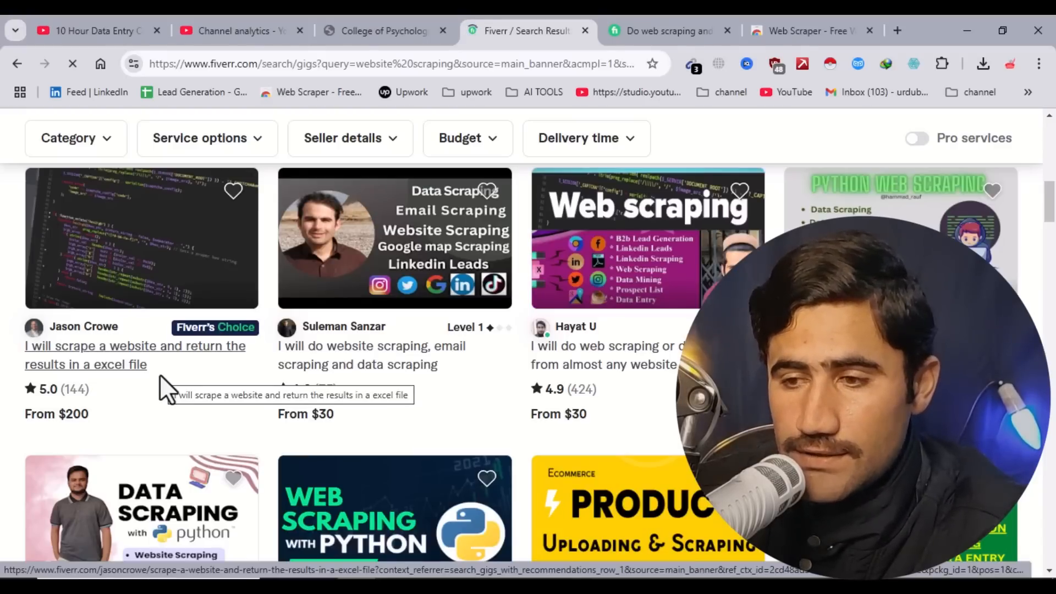
Step: Review the website scraping gigs in the search results and view the Premium package of the web scraping and data extraction gig
drag(1049, 223, 1050, 204)
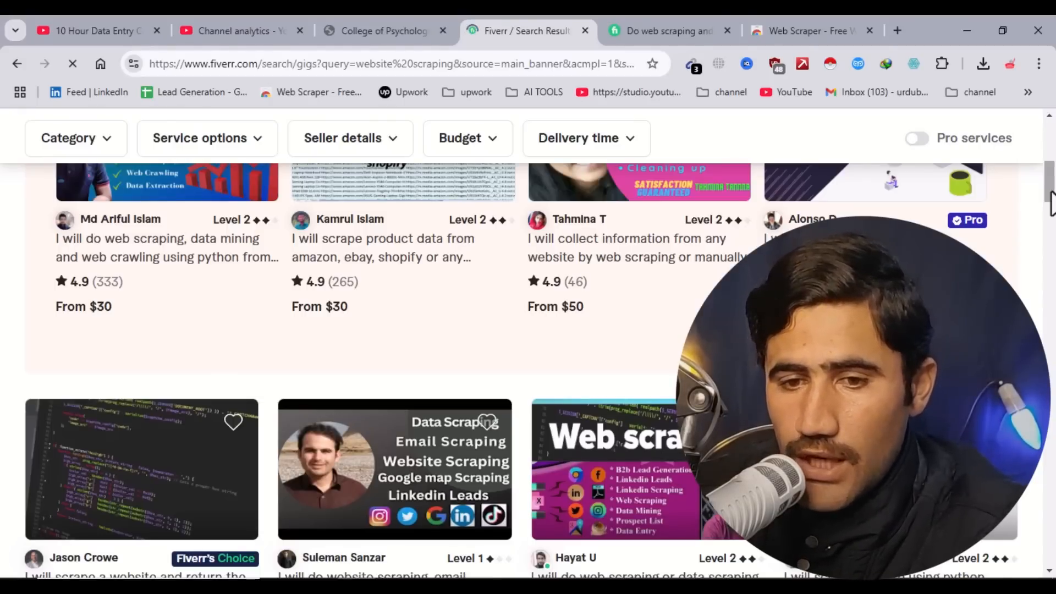
mouse_move(1051, 204)
mouse_down()
mouse_move(1051, 223)
mouse_move(1054, 180)
mouse_move(1054, 191)
mouse_up()
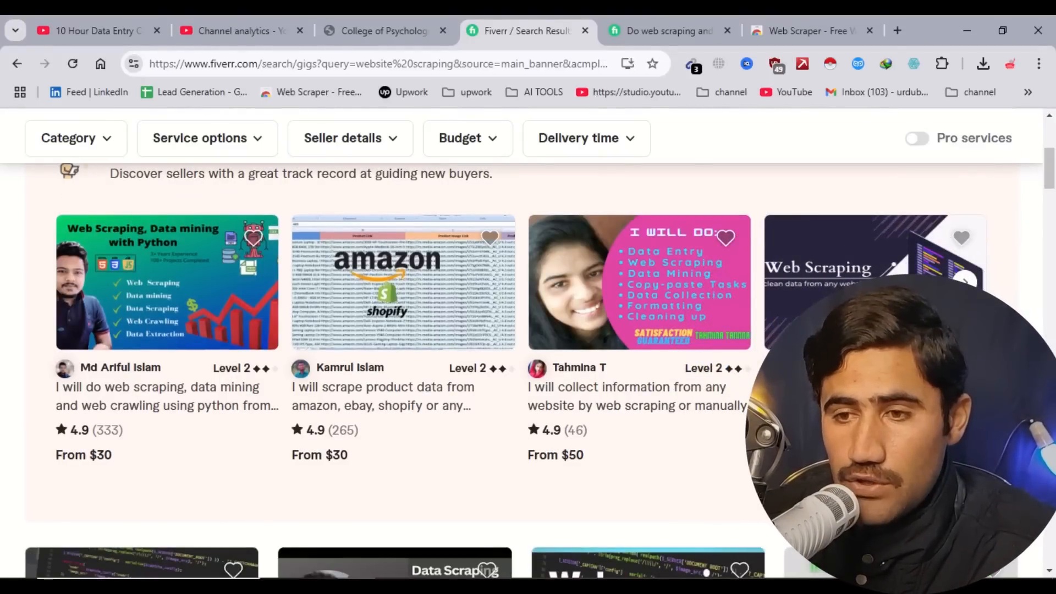
click(674, 34)
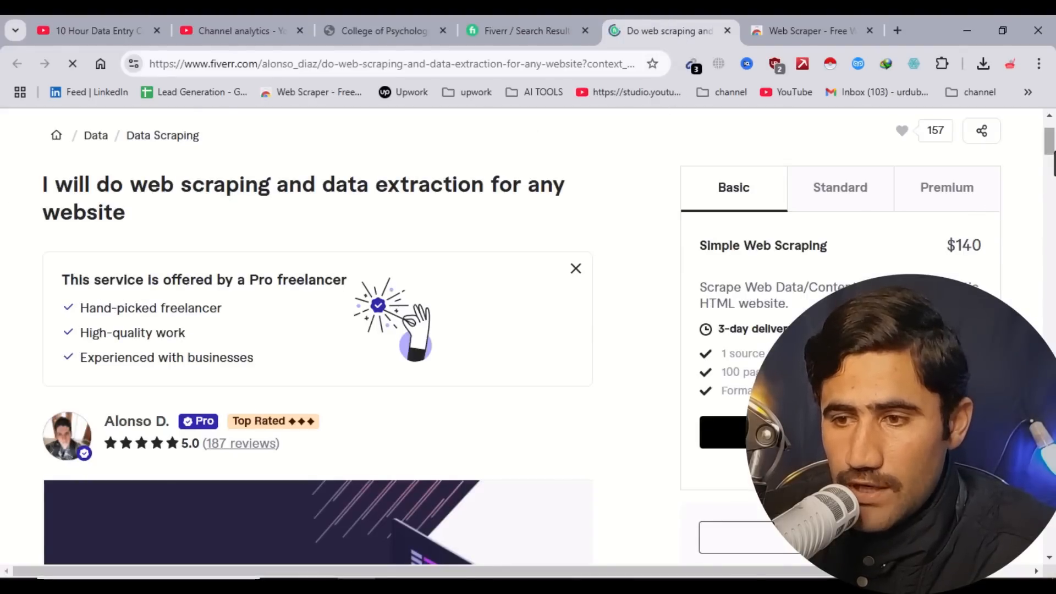
click(946, 204)
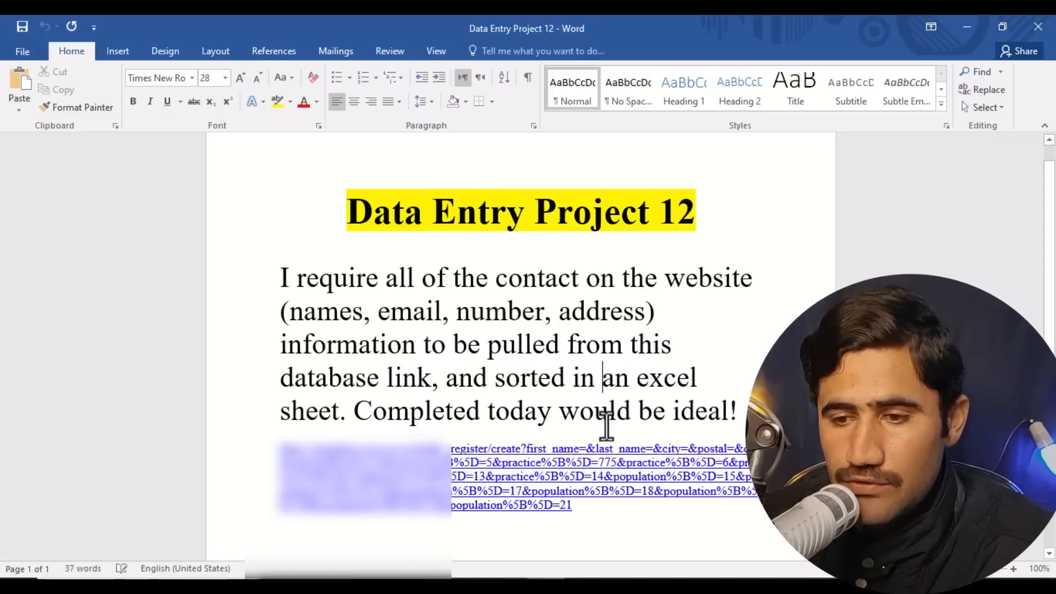
Step: Switch to Chrome to look over the web scraping gig page, and return to the Data Entry Project 12 brief in Word
click(403, 584)
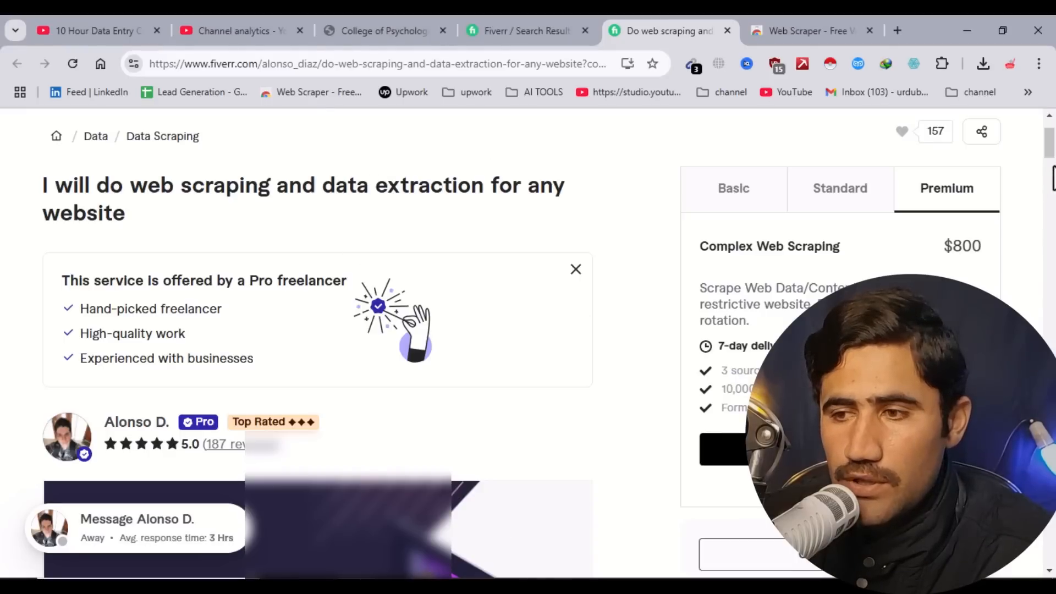
scroll(1050, 231, down, 10)
scroll(1054, 236, up, 10)
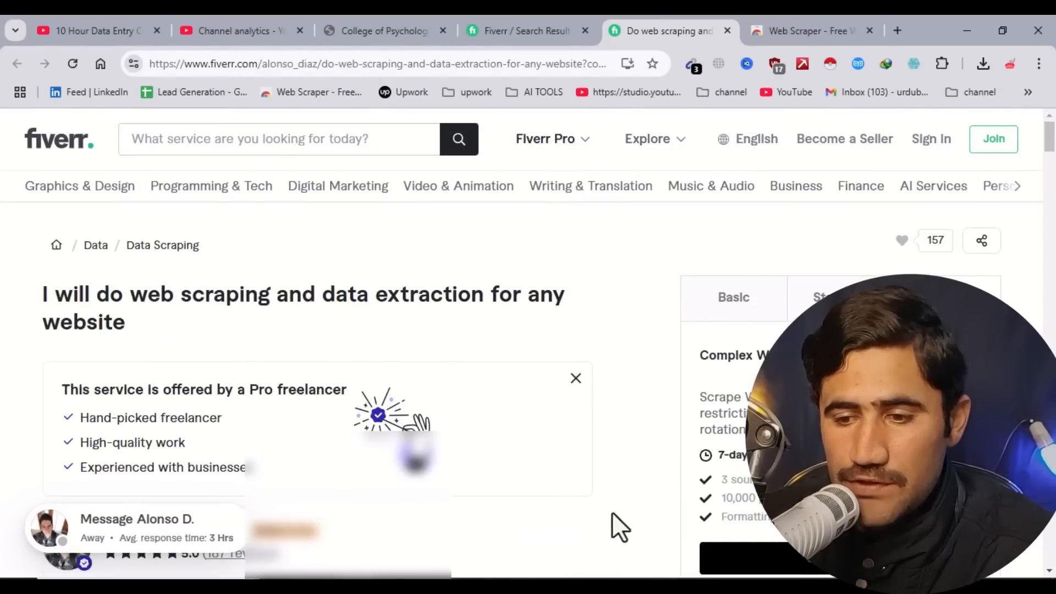
click(546, 585)
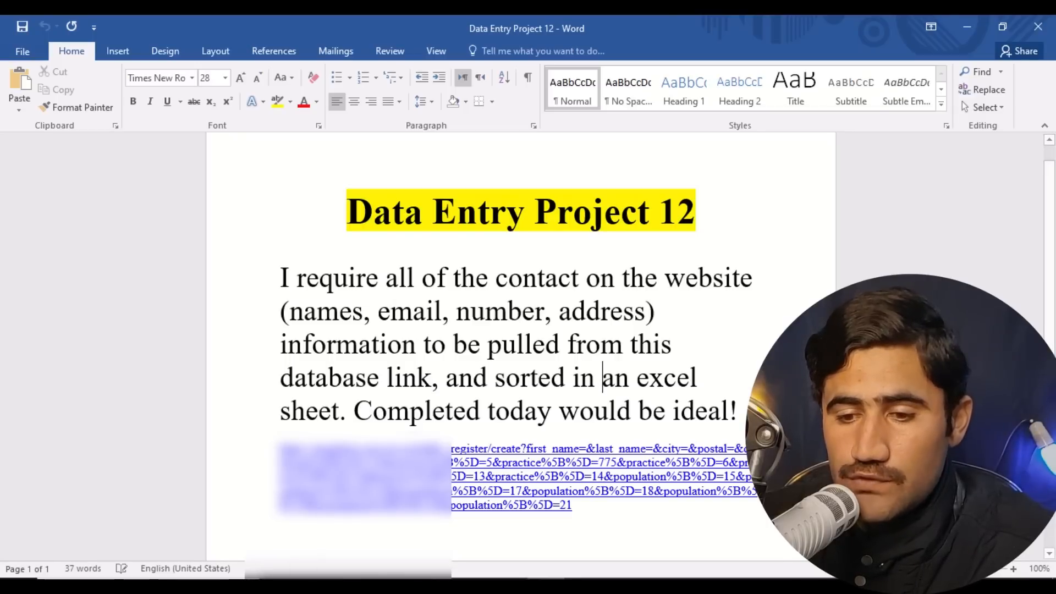
Step: Switch to Chrome and look through the class videos in the 10 Hour Data Entry Course playlist on YouTube
click(291, 585)
click(106, 29)
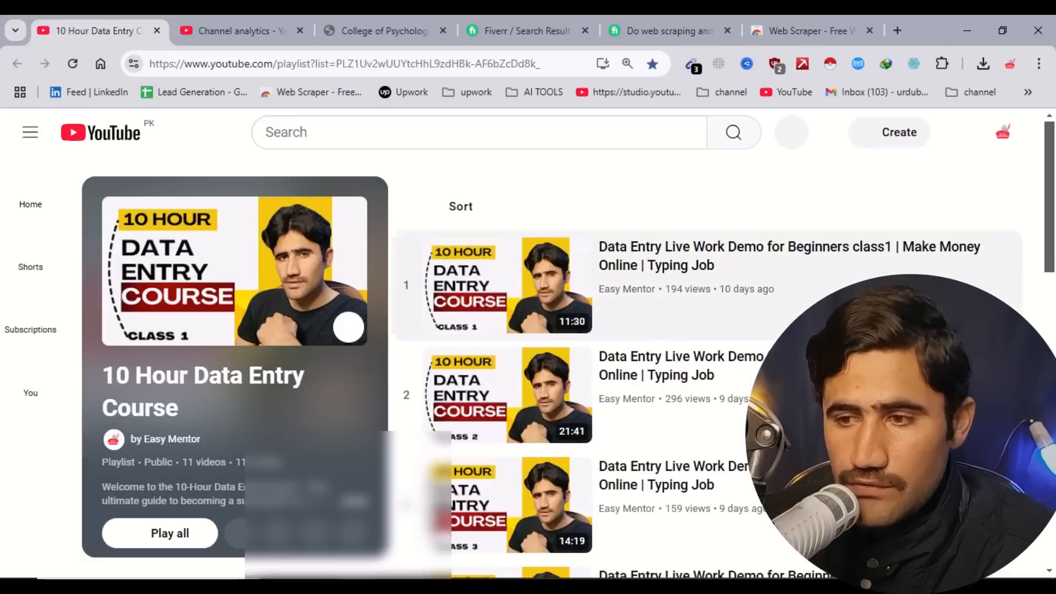
drag(1052, 245, 1054, 312)
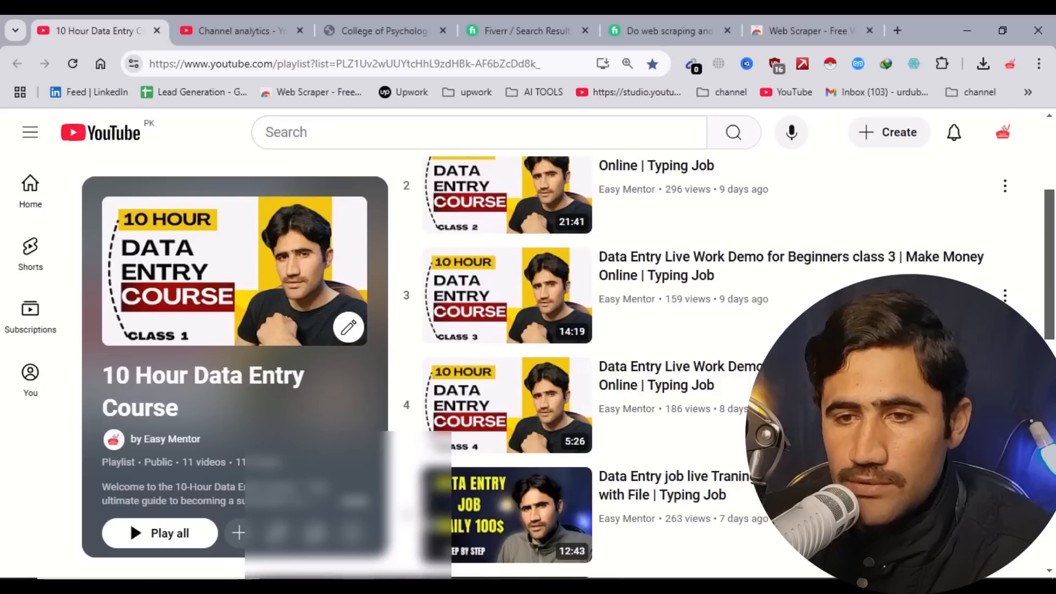
Step: Examine the member directory's contact listings and its page navigation
click(380, 29)
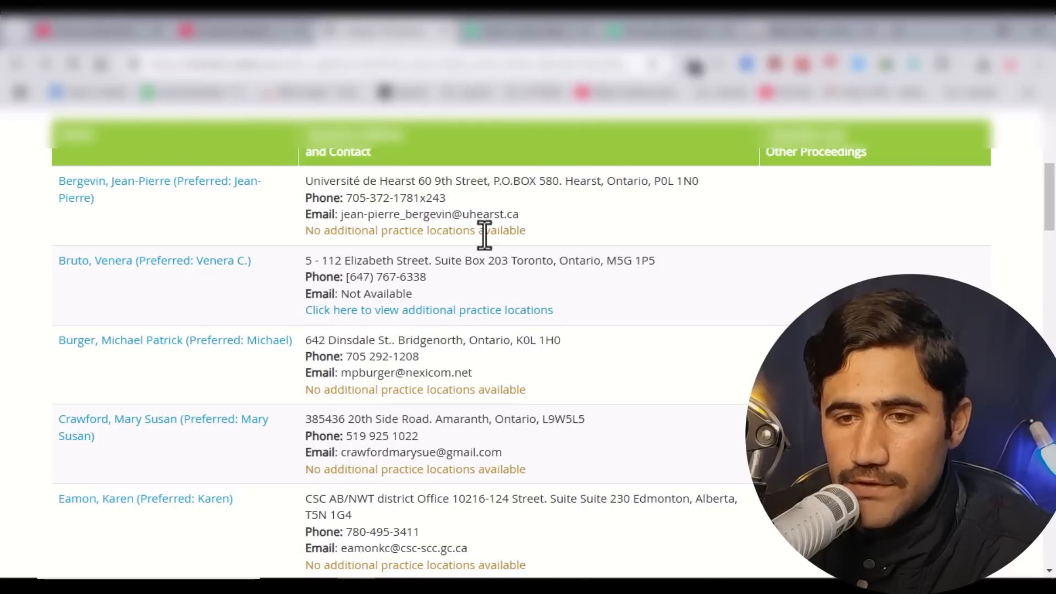
drag(1050, 203, 1053, 195)
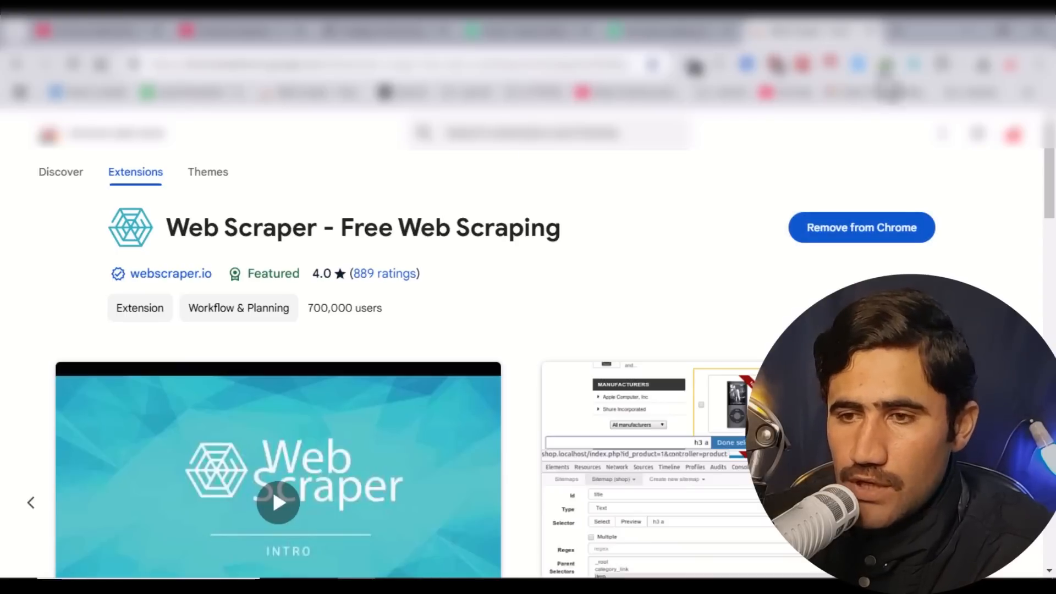
Step: Close the Web Scraper store page and both Fiverr pages, keeping the member directory open
click(872, 34)
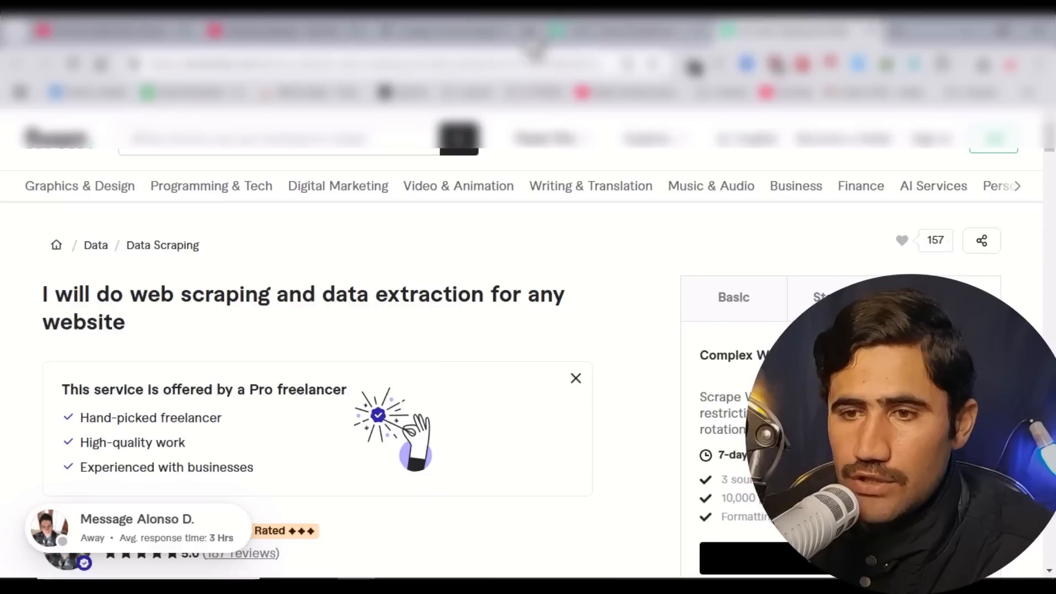
click(460, 40)
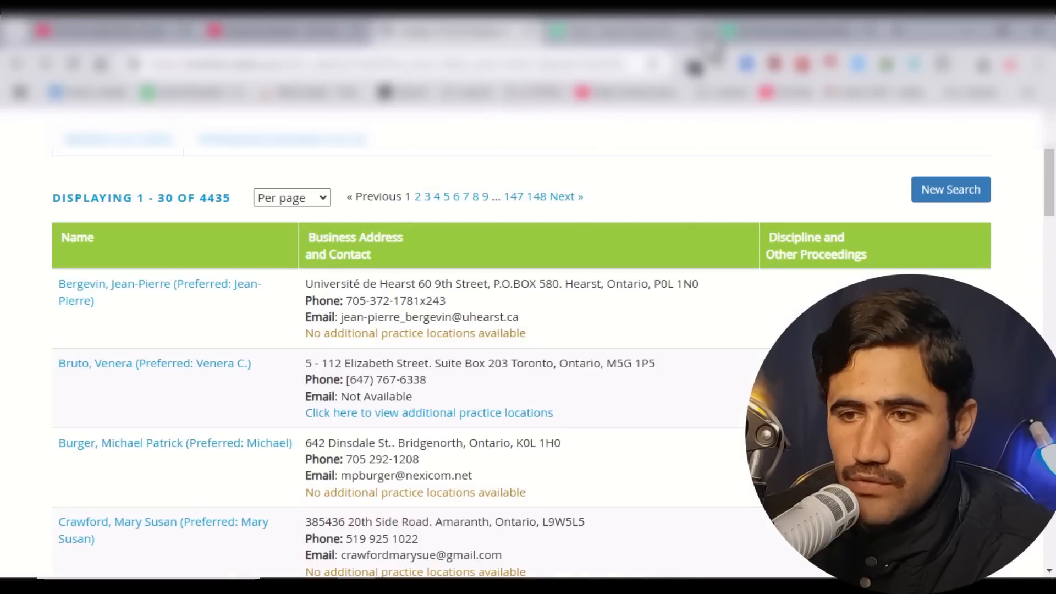
click(701, 42)
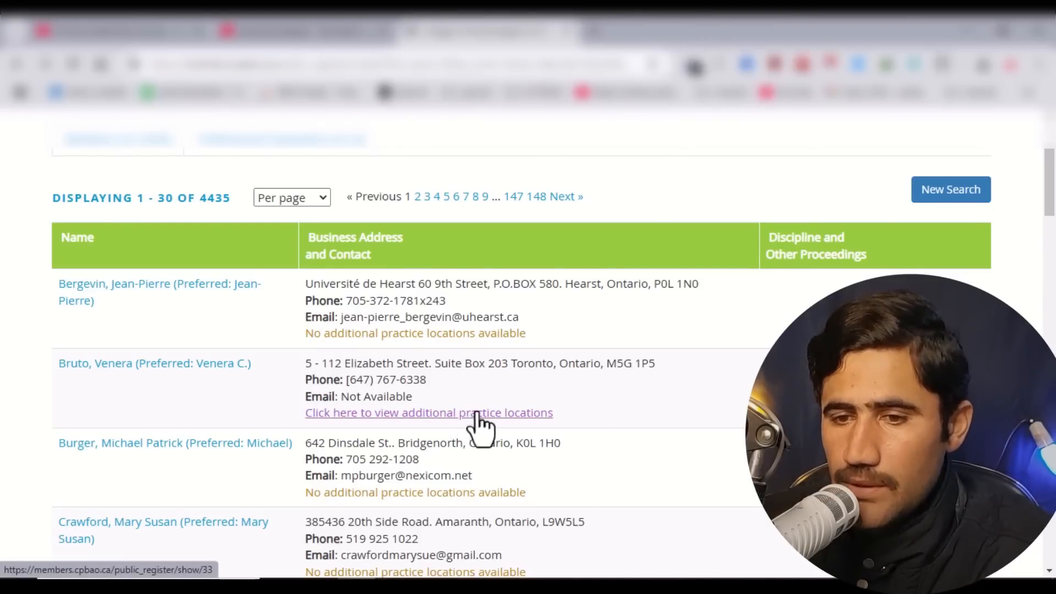
click(1039, 67)
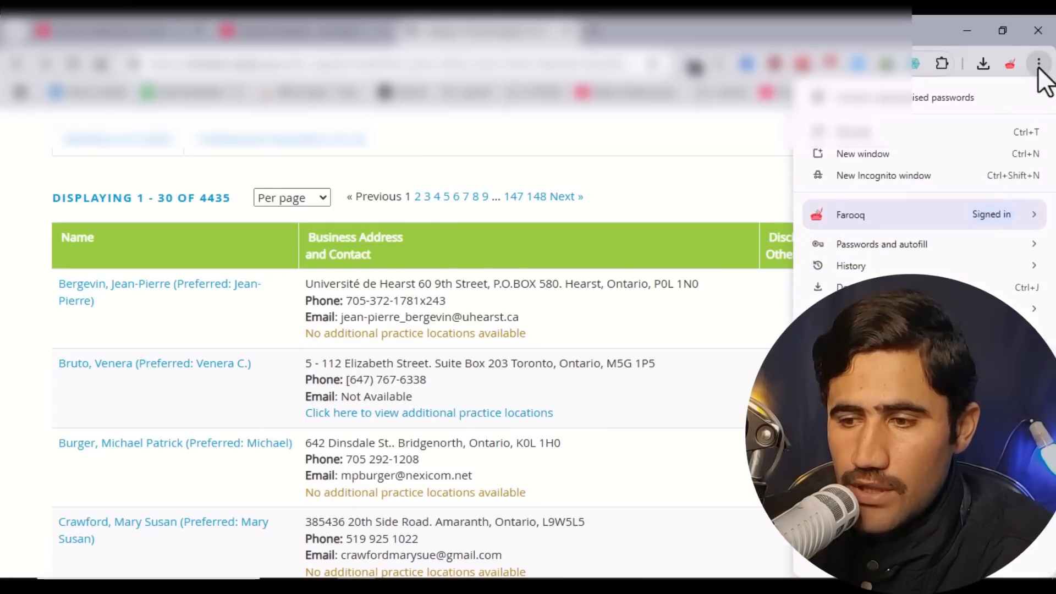
scroll(872, 495, down, 3)
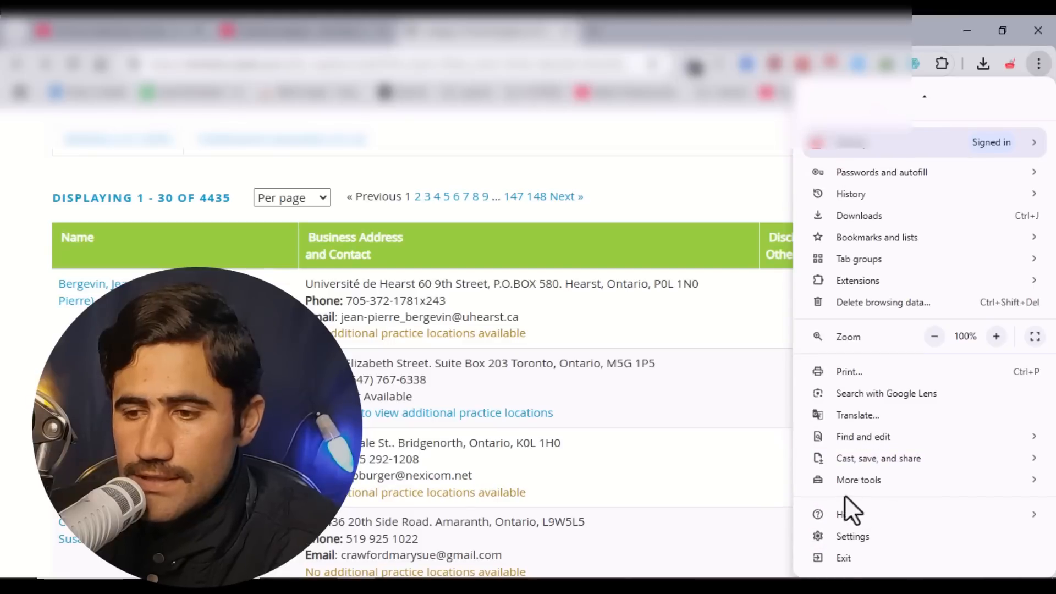
mouse_move(853, 480)
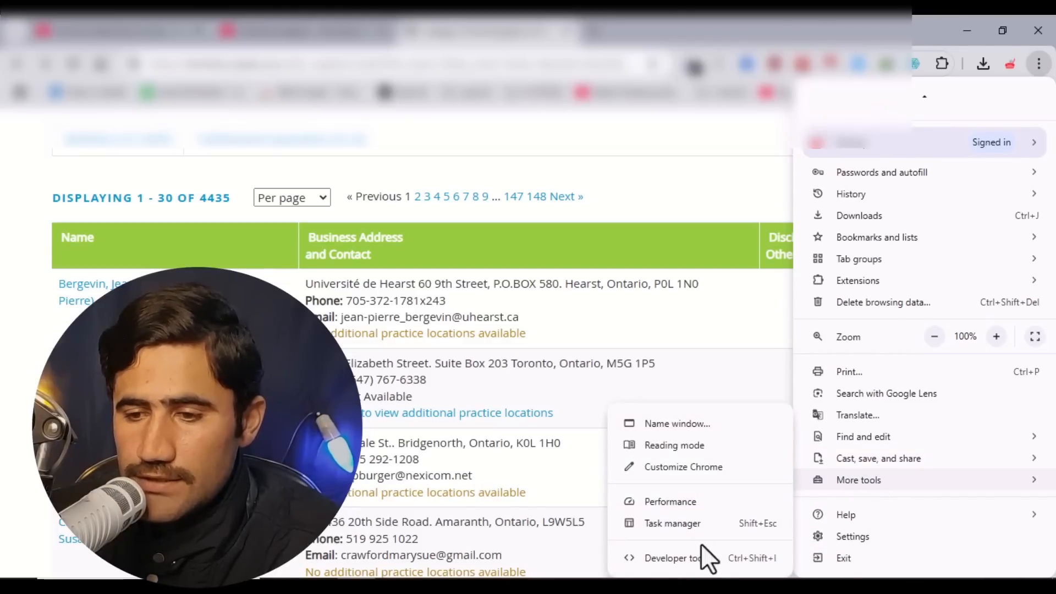
click(676, 559)
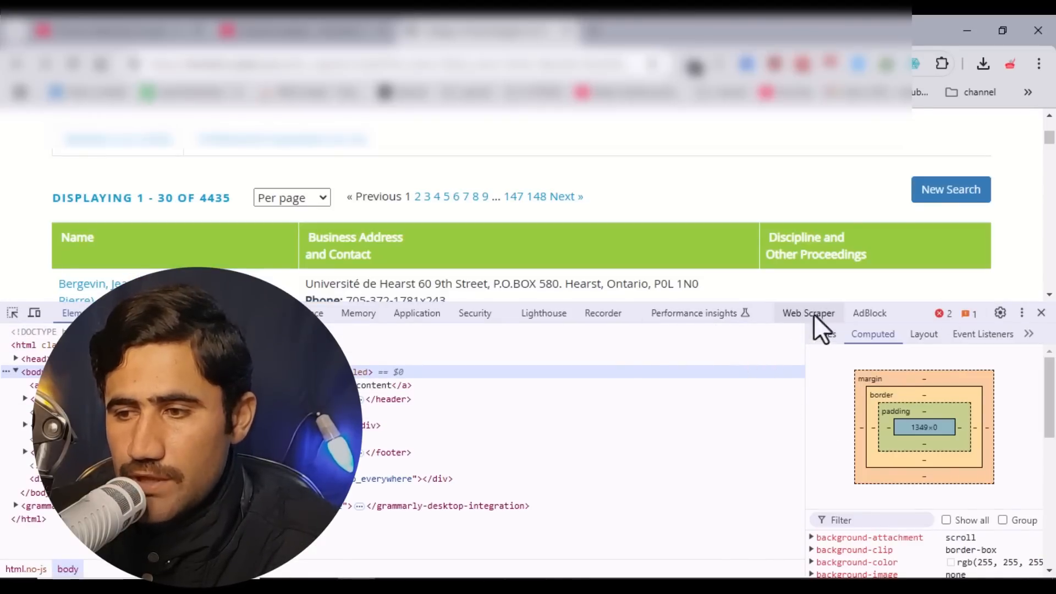
click(1041, 313)
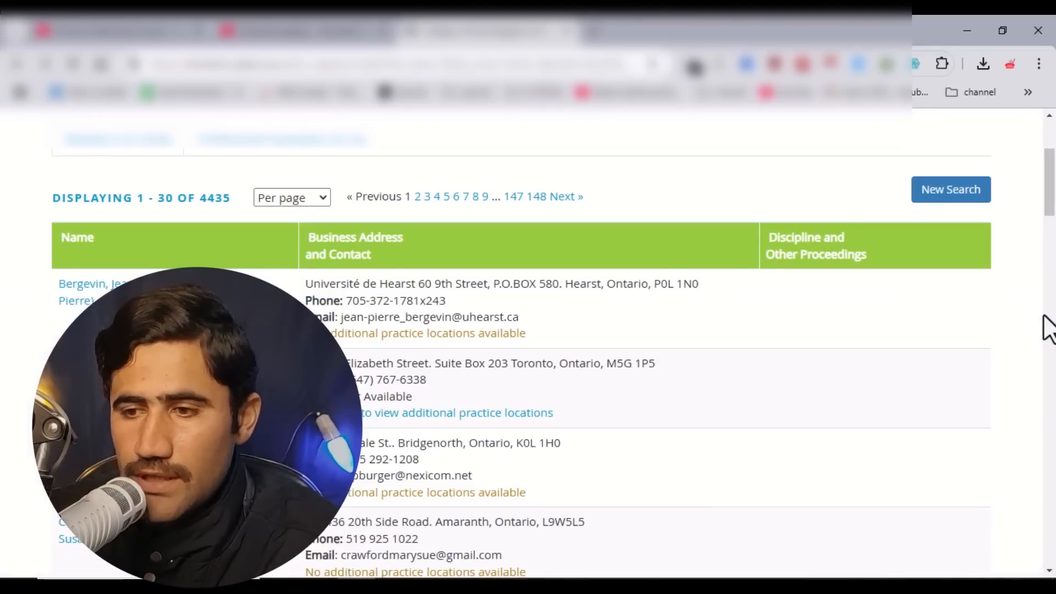
Step: Inspect the member directory page and bring up the Web Scraper tool in the developer tools
right_click(797, 311)
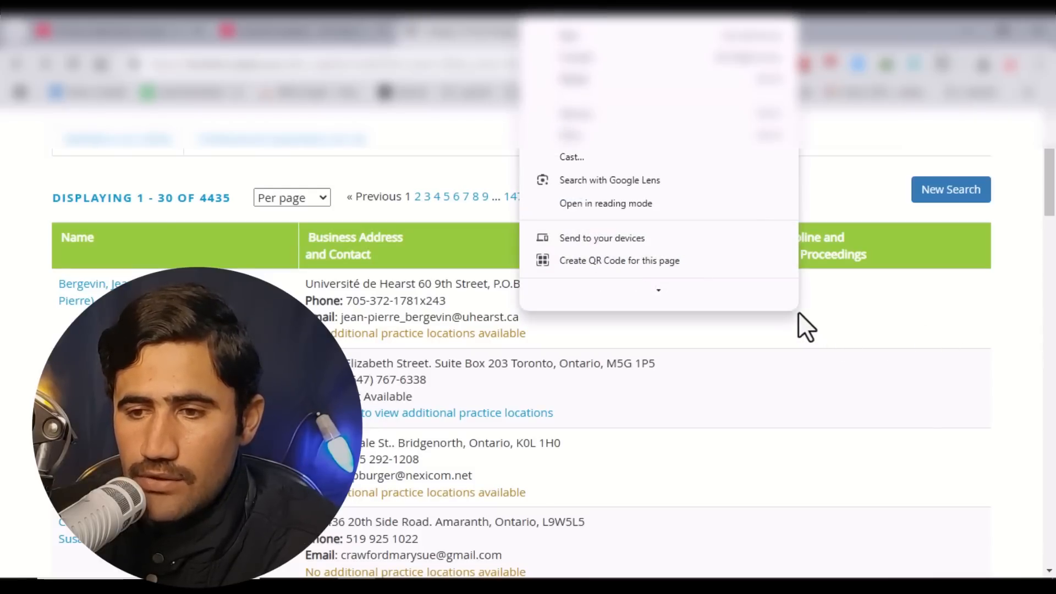
scroll(595, 212, down, 5)
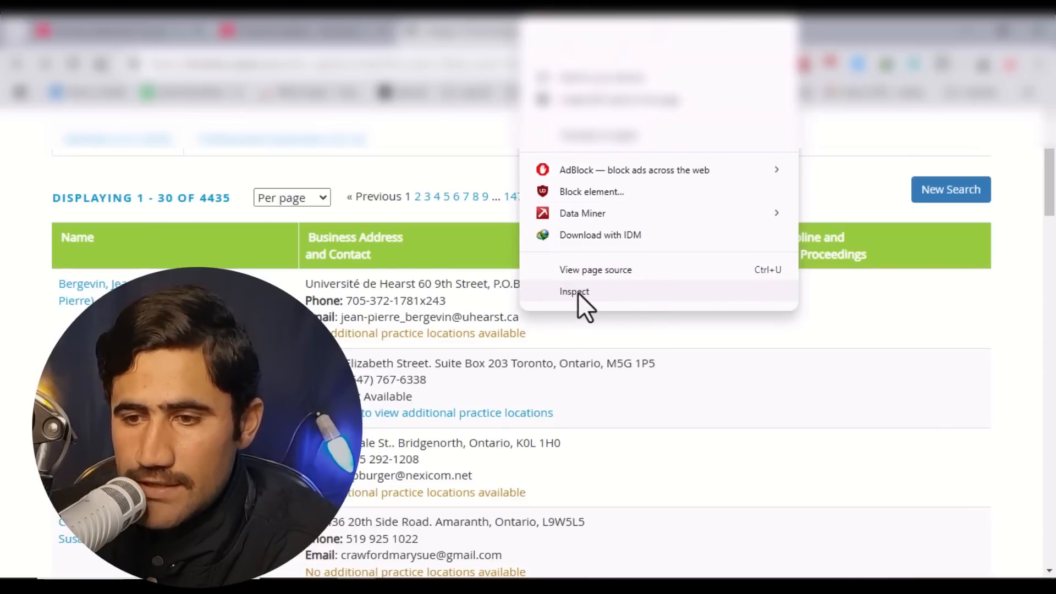
click(582, 292)
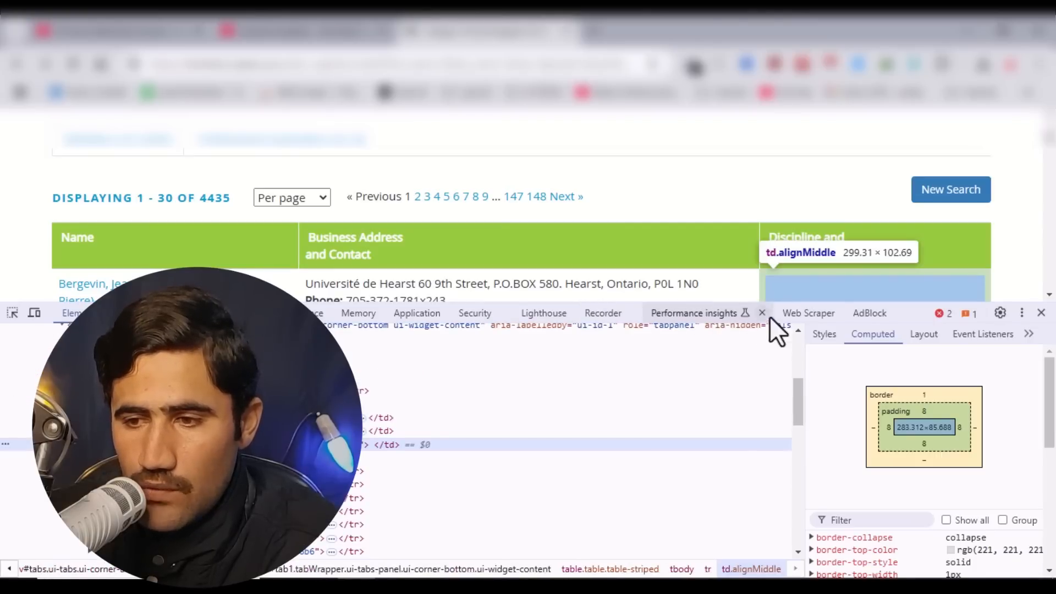
click(806, 314)
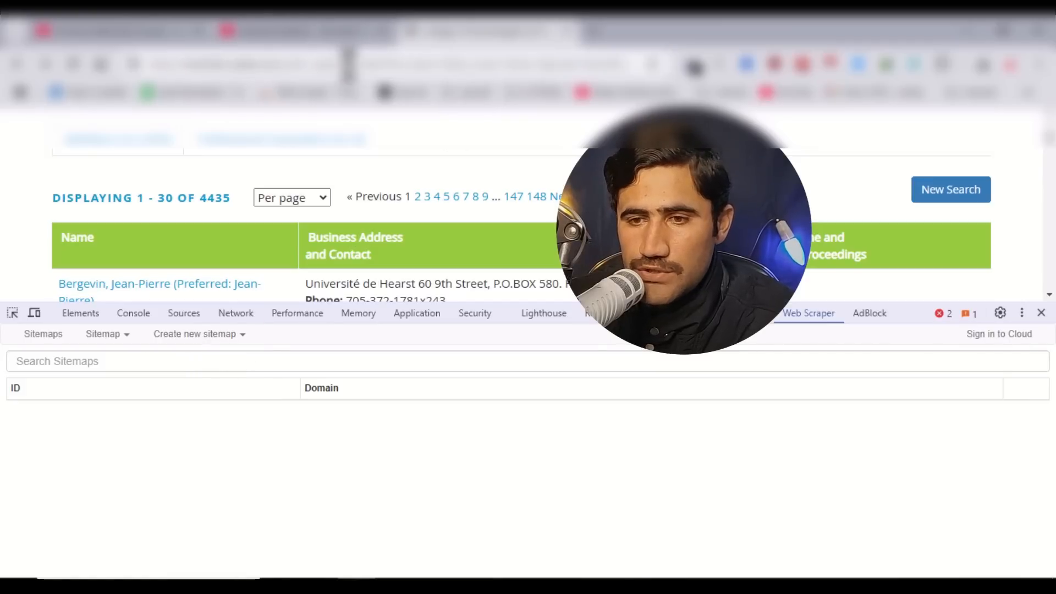
Step: Create a new sitemap named members, using the copied address of the member directory page as its start URL
click(197, 336)
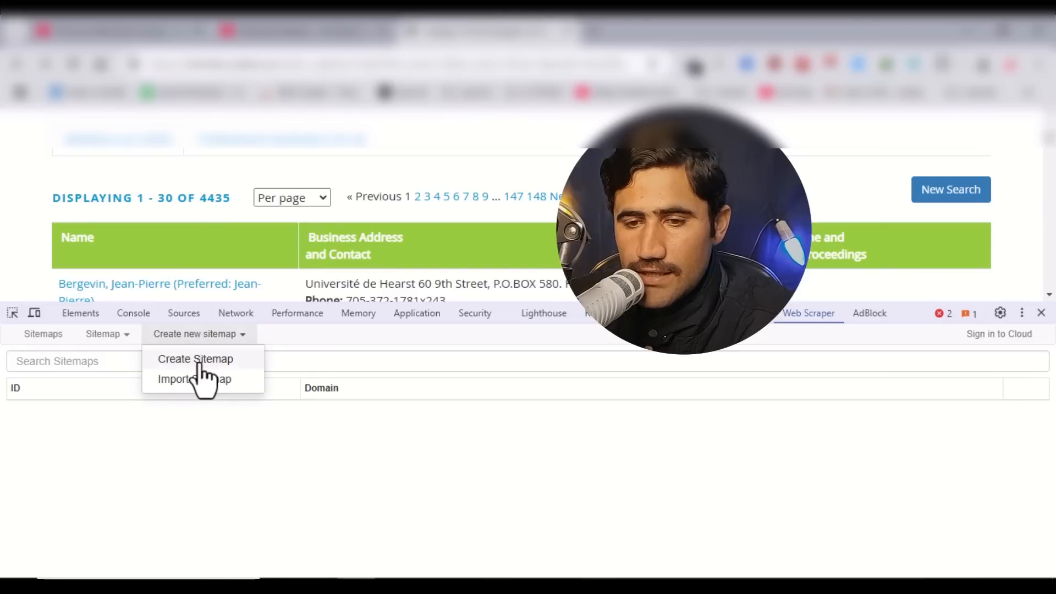
click(200, 362)
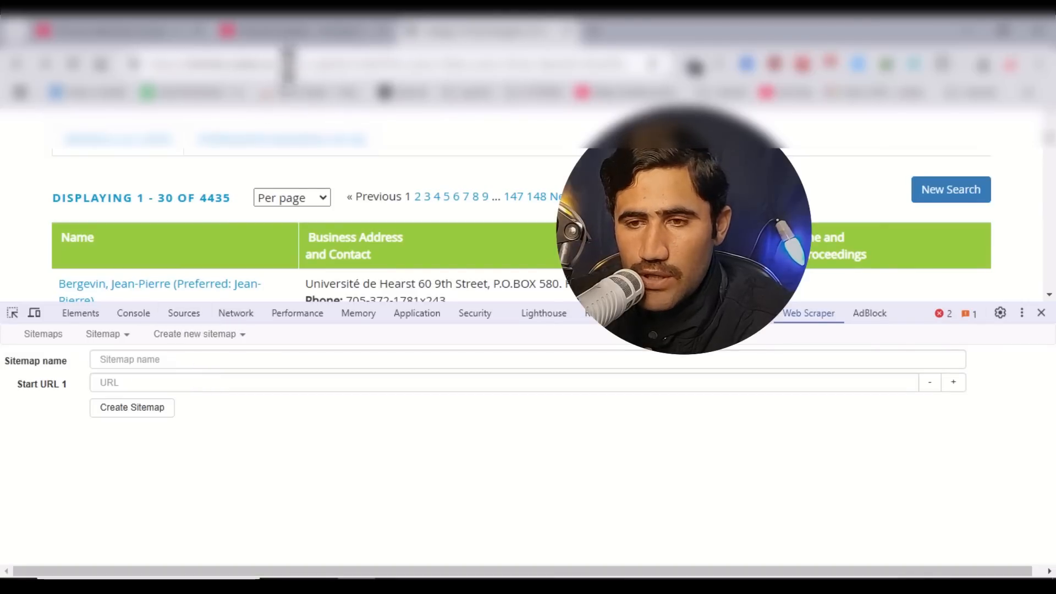
click(287, 64)
right_click(286, 63)
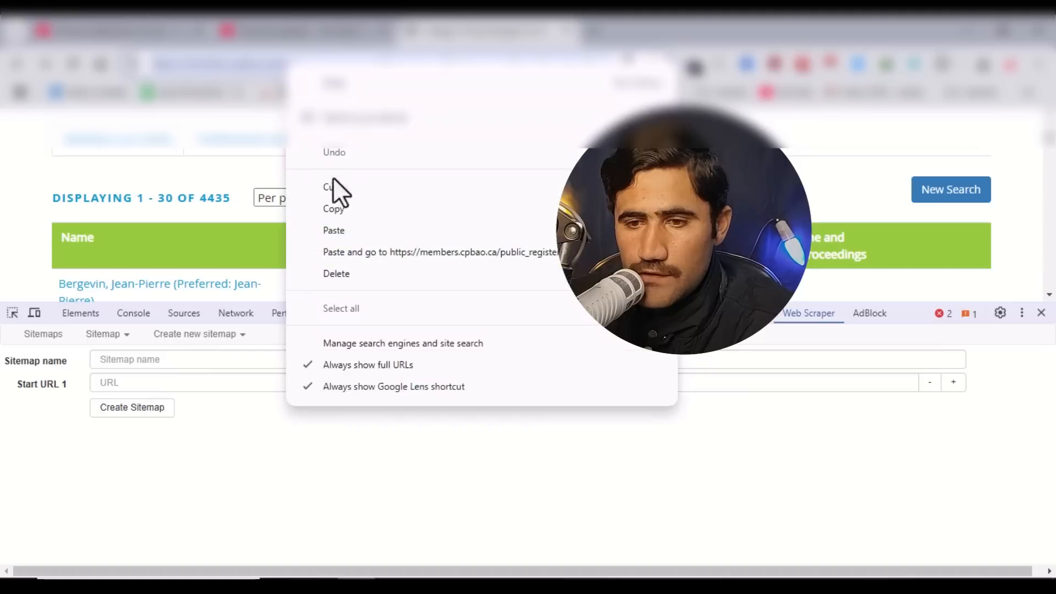
click(333, 208)
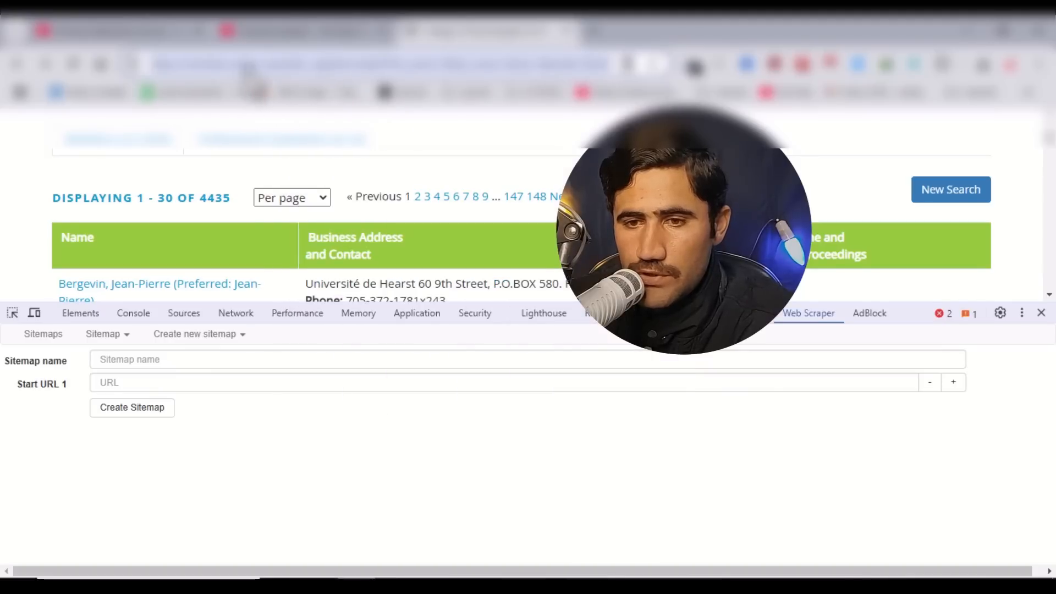
click(142, 359)
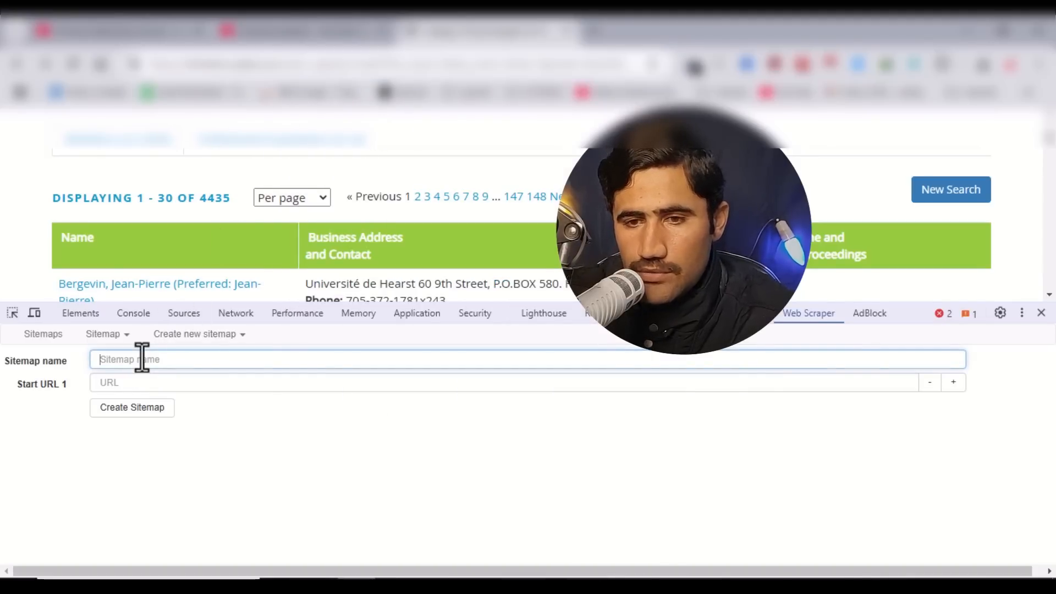
text(m)
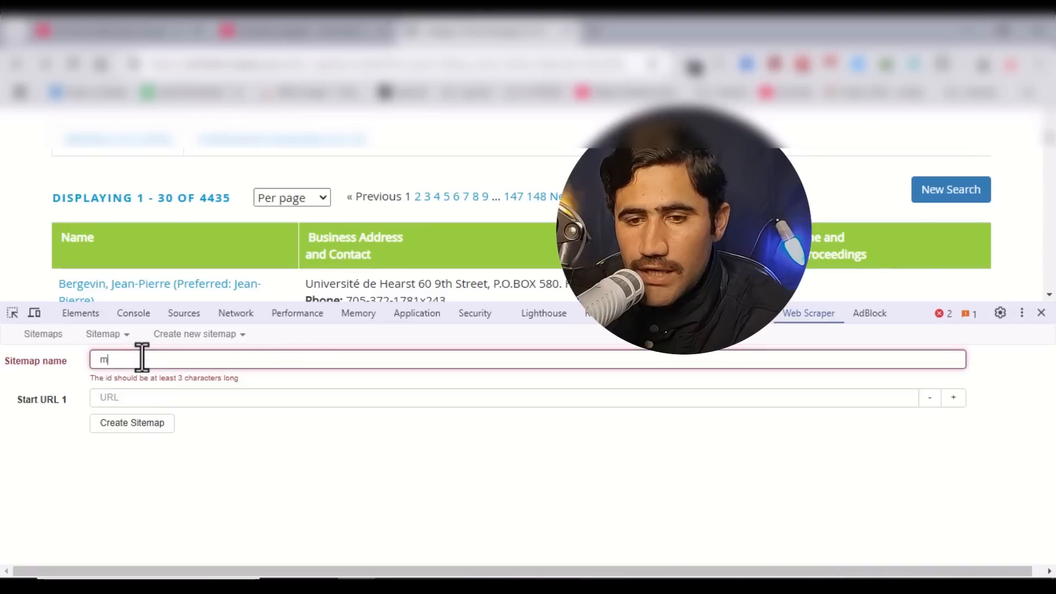
text(embers)
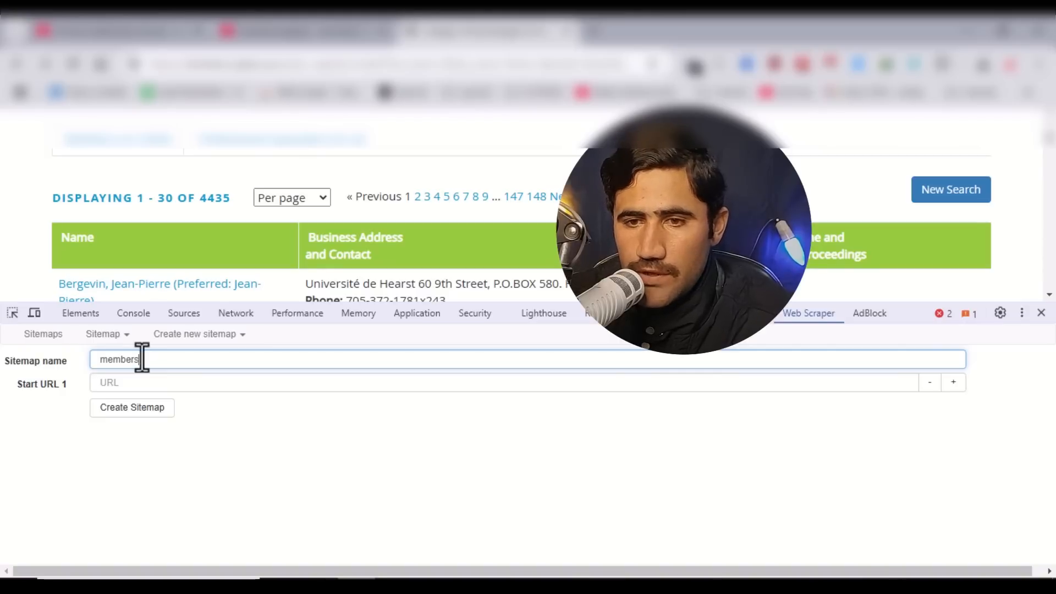
click(128, 384)
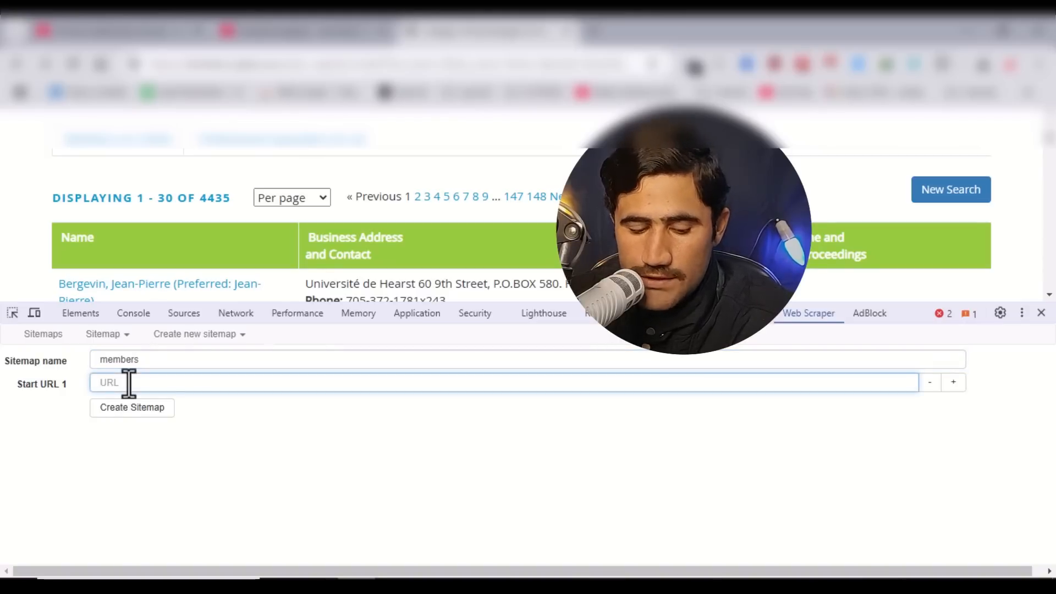
key(ctrl+v)
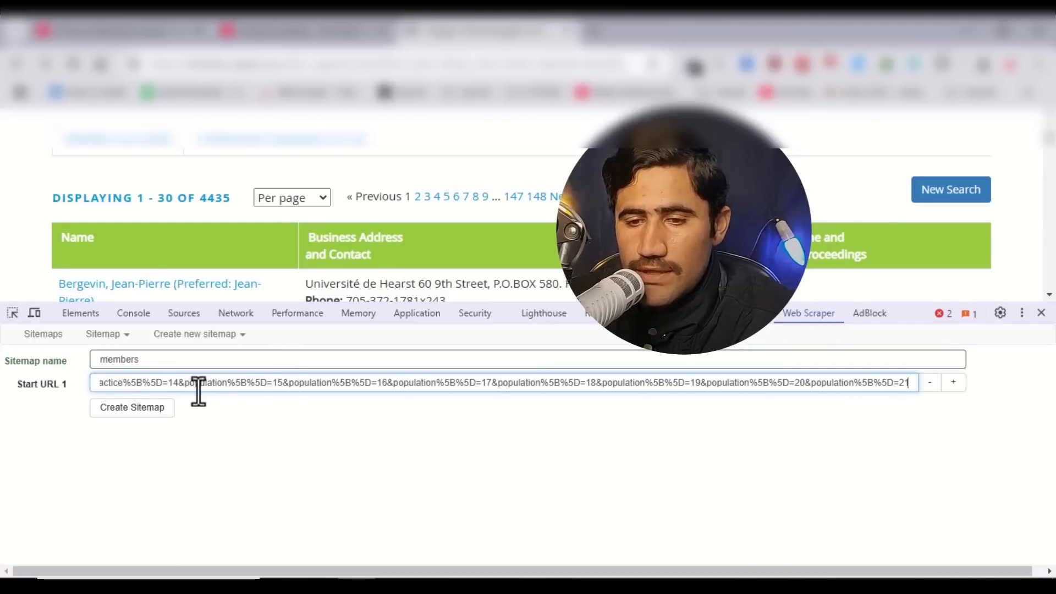
click(115, 417)
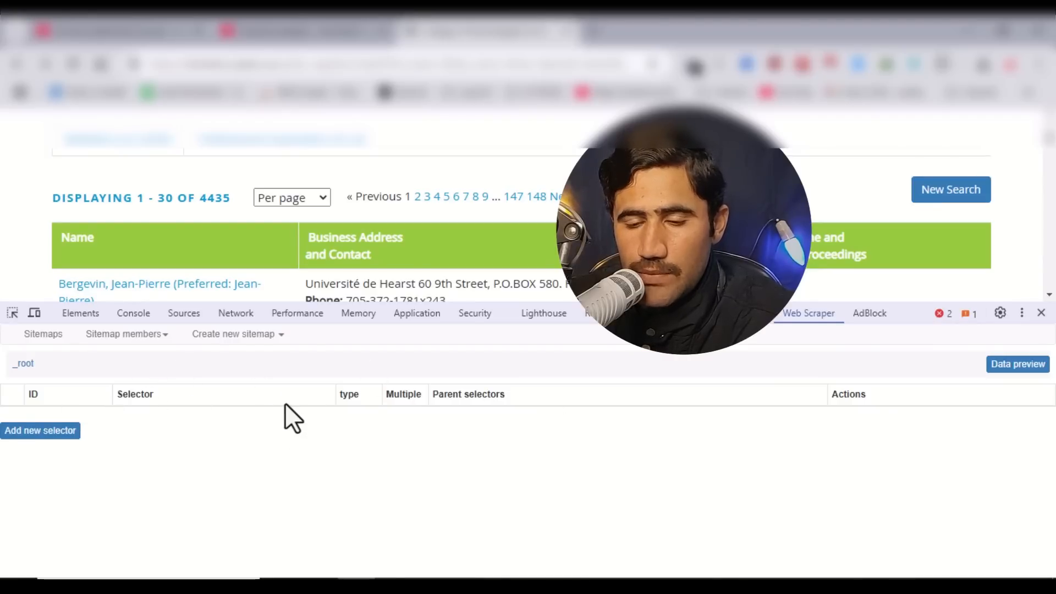
Step: Start a new selector in the members sitemap with the ID link and the type Link
click(35, 433)
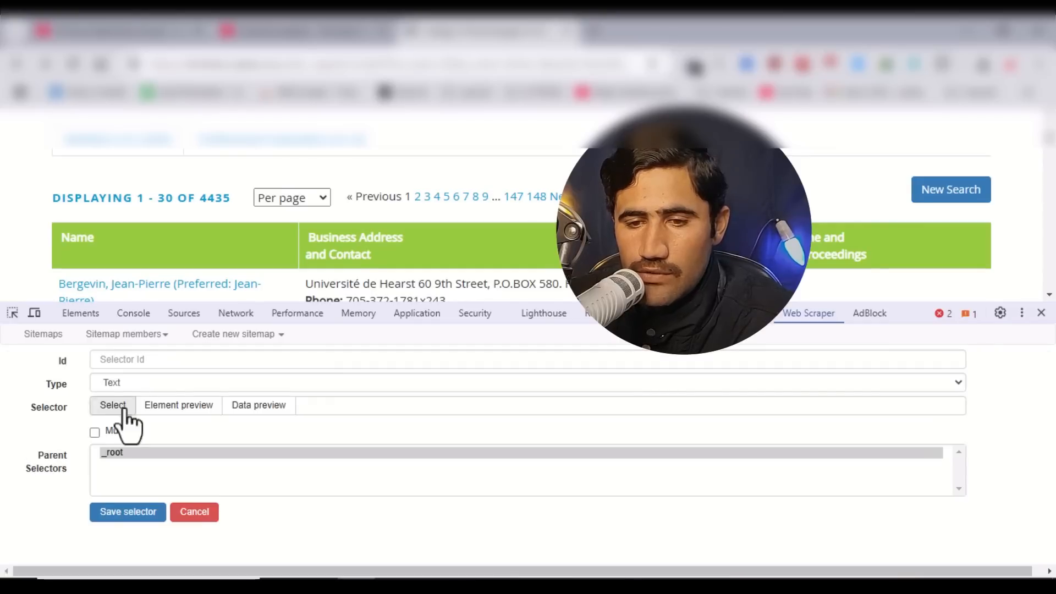
click(155, 366)
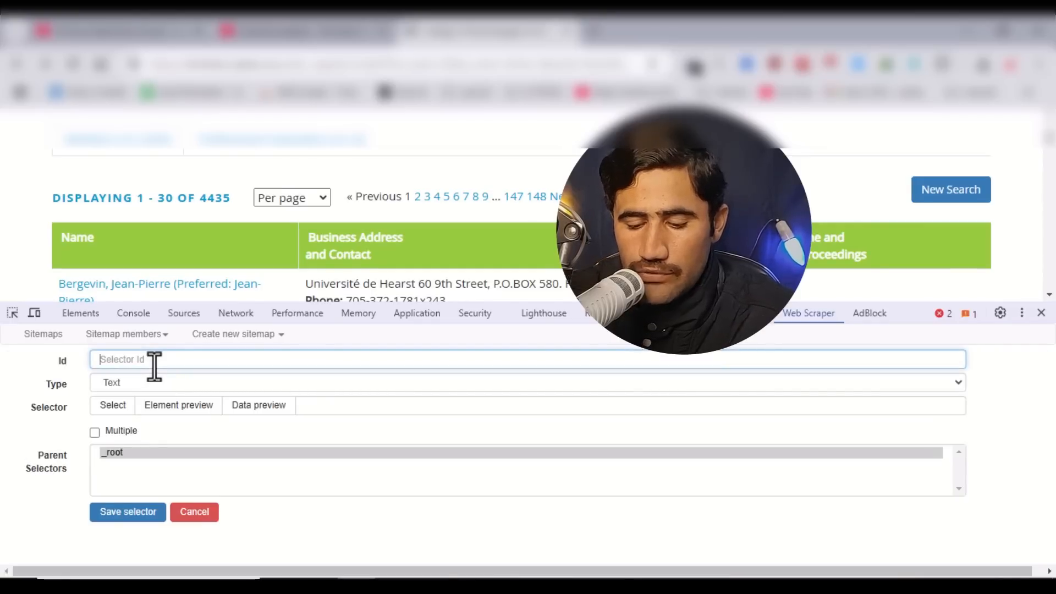
text(link)
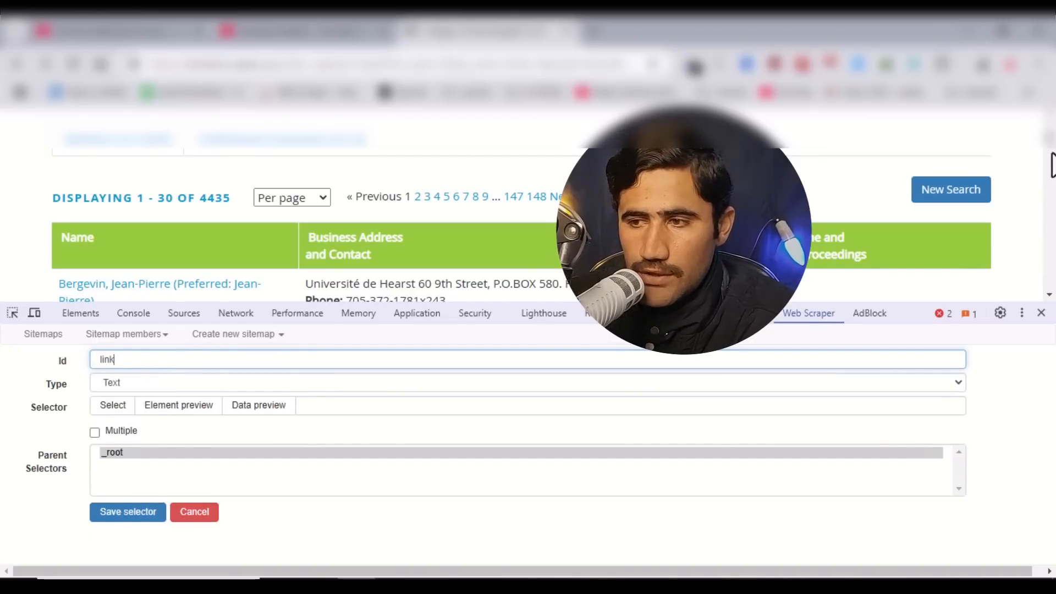
click(1052, 144)
drag(1054, 159, 1054, 160)
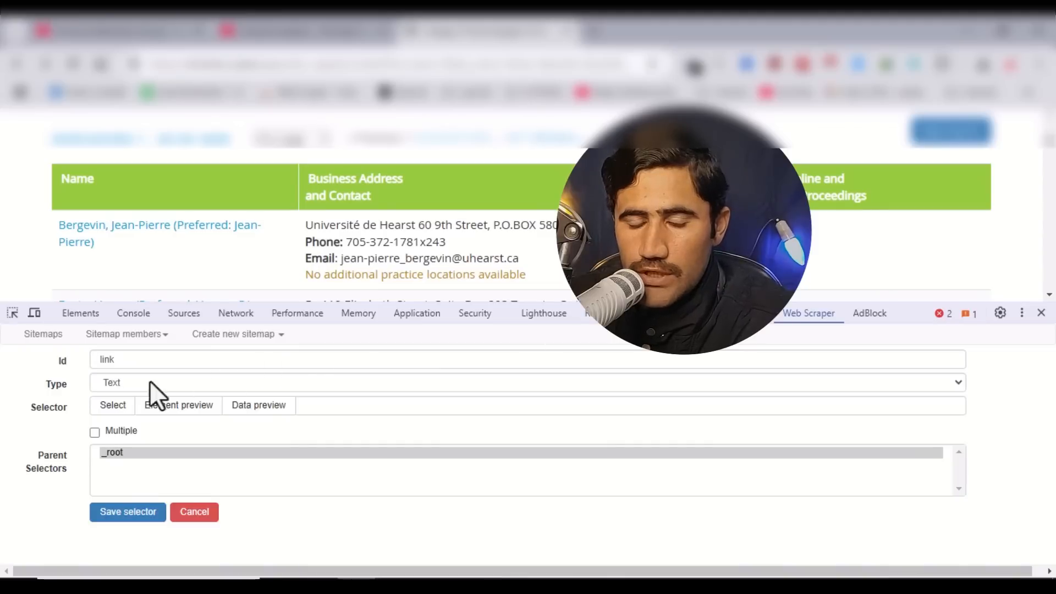
click(120, 382)
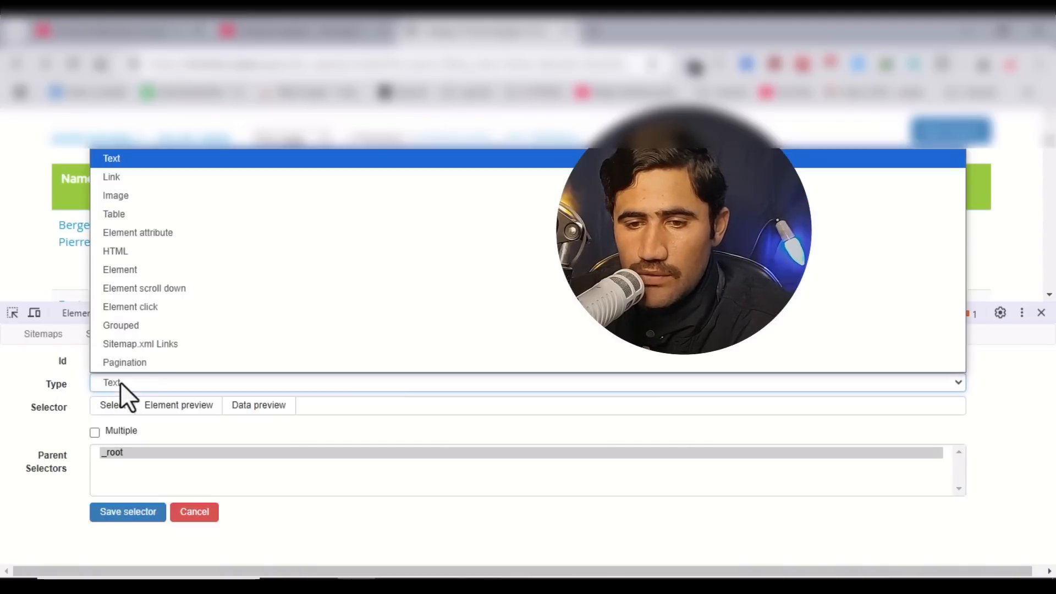
click(117, 177)
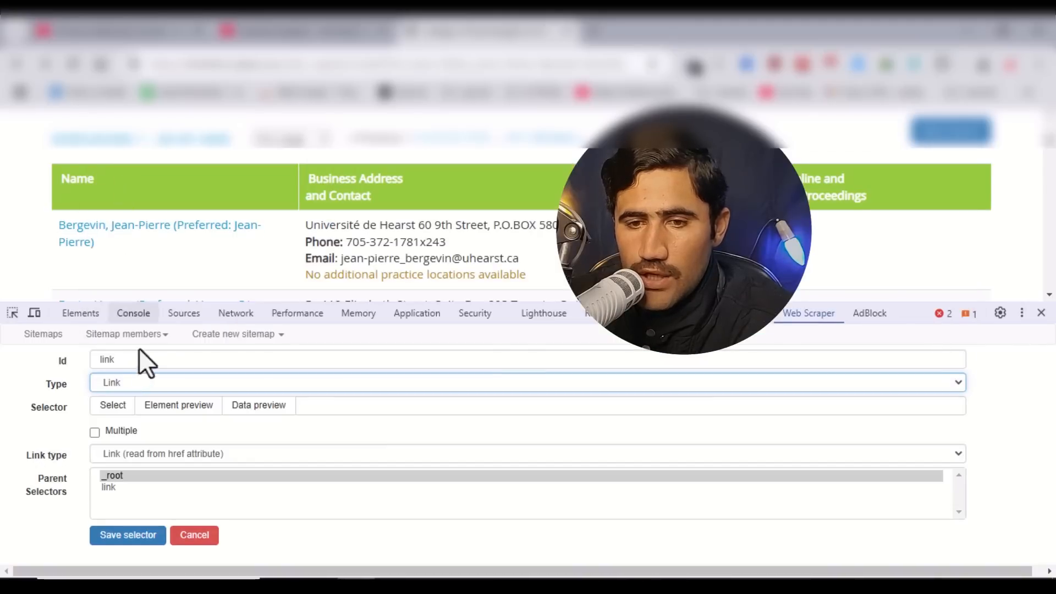
Step: Pick the first two member name links so all names are covered, allow multiple matches, and save the link selector
click(116, 409)
click(129, 231)
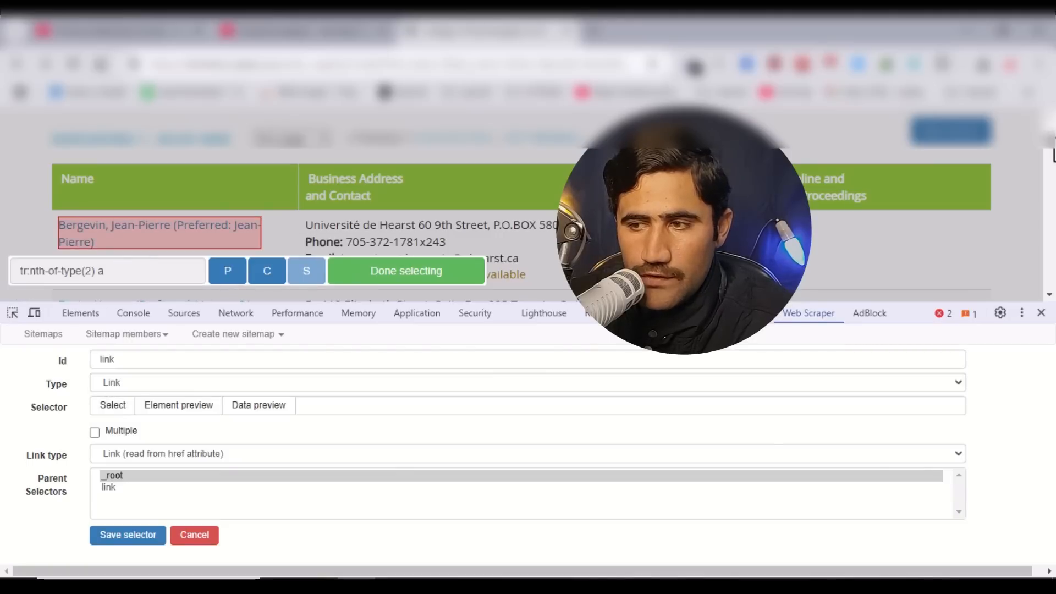
scroll(1050, 157, down, 2)
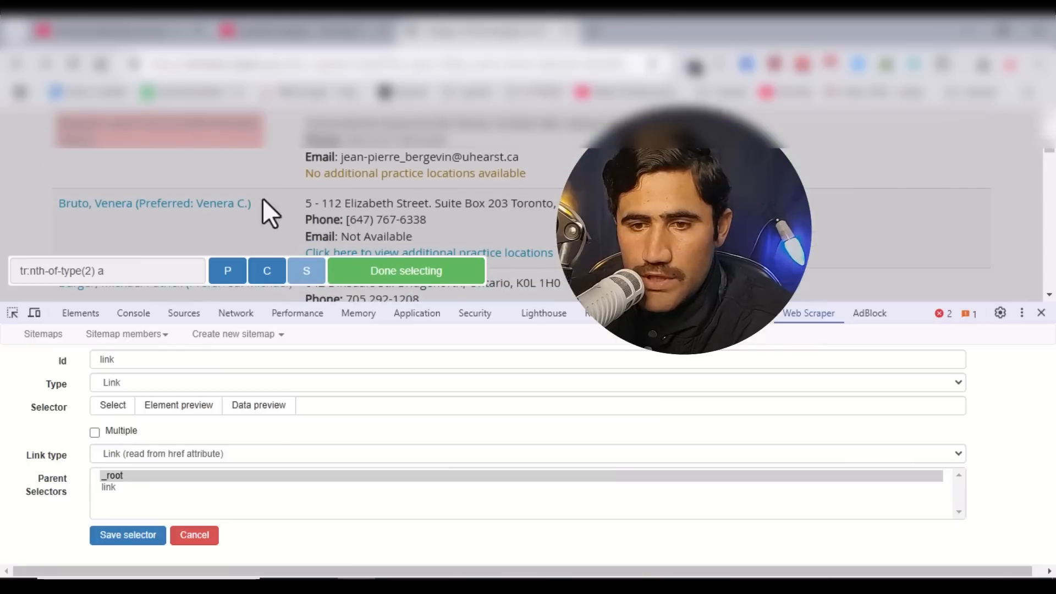
click(153, 208)
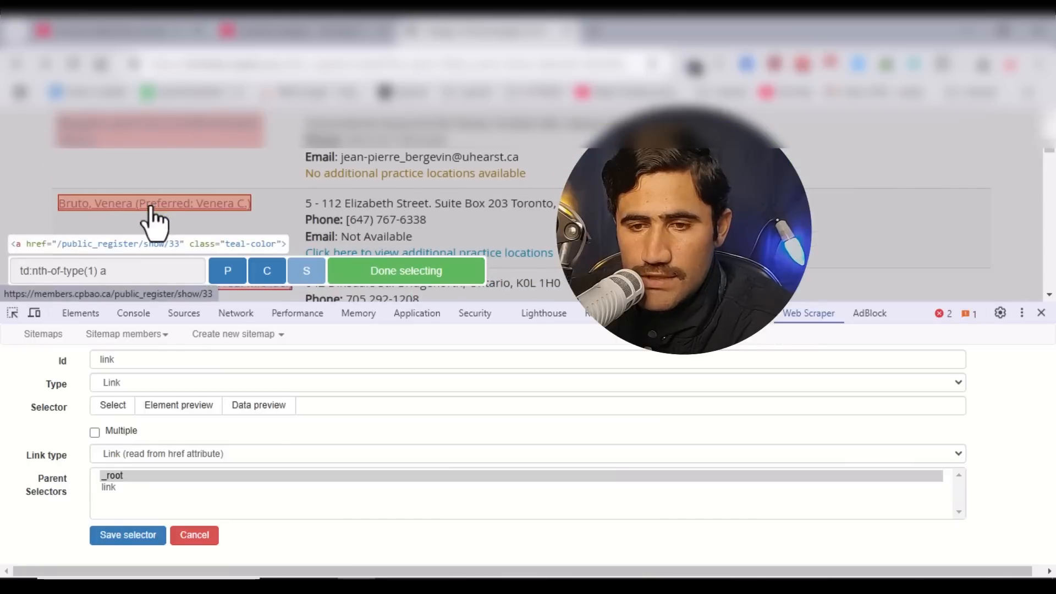
click(92, 433)
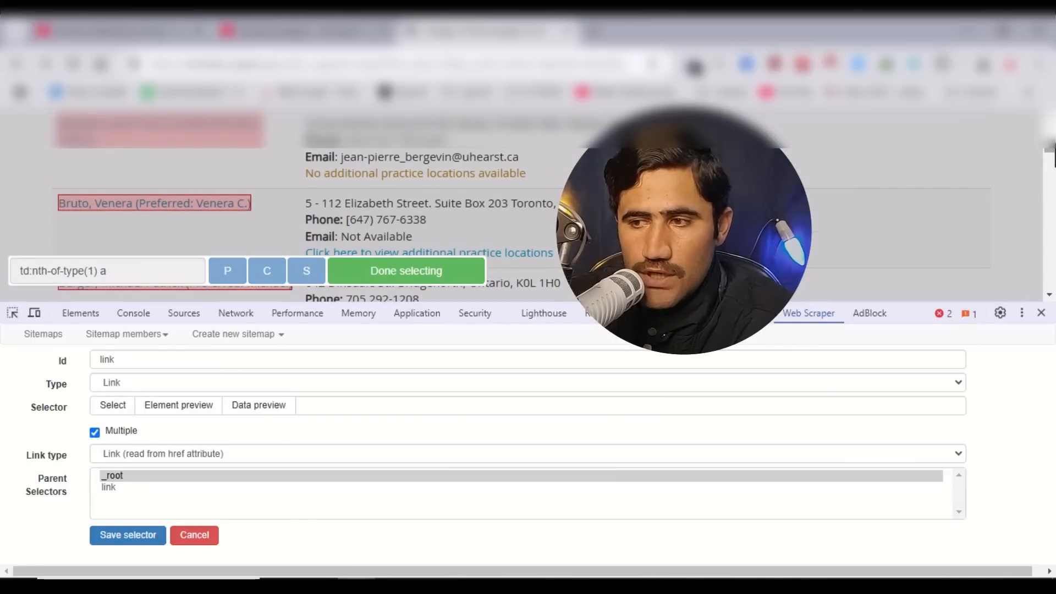
drag(1051, 160, 1052, 182)
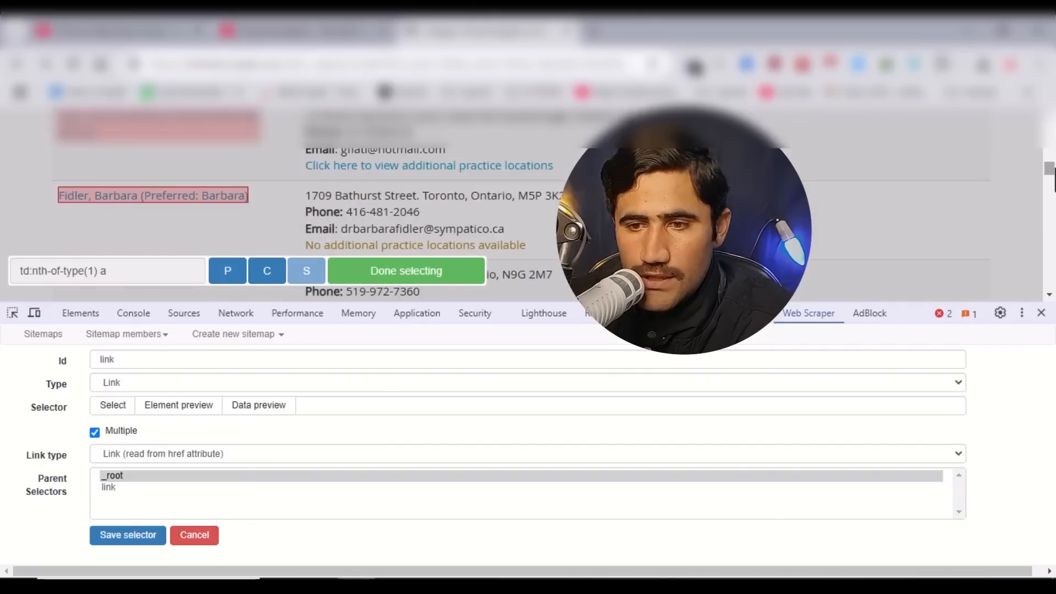
click(407, 278)
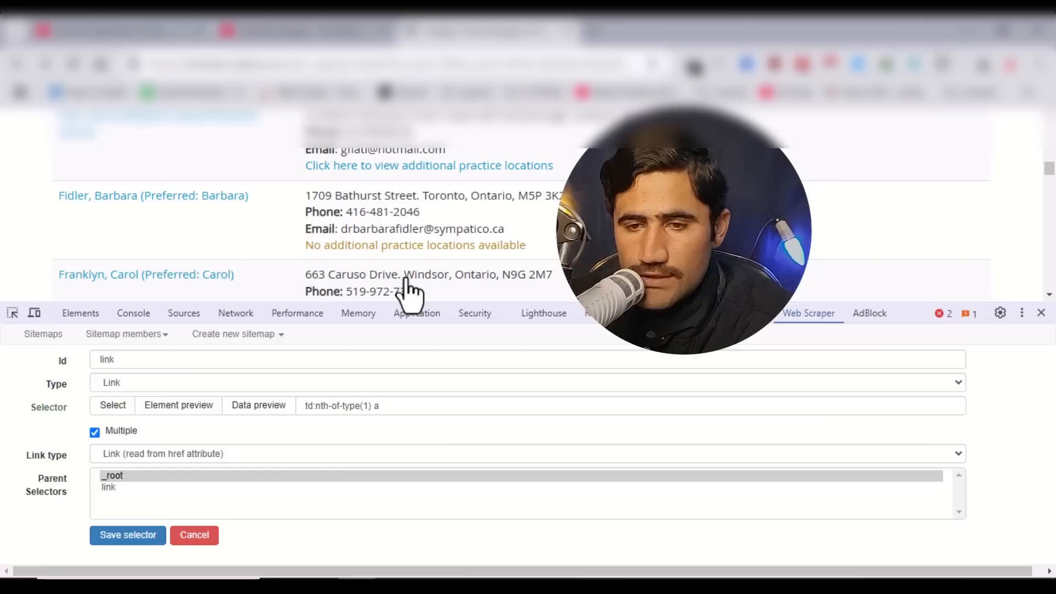
click(124, 536)
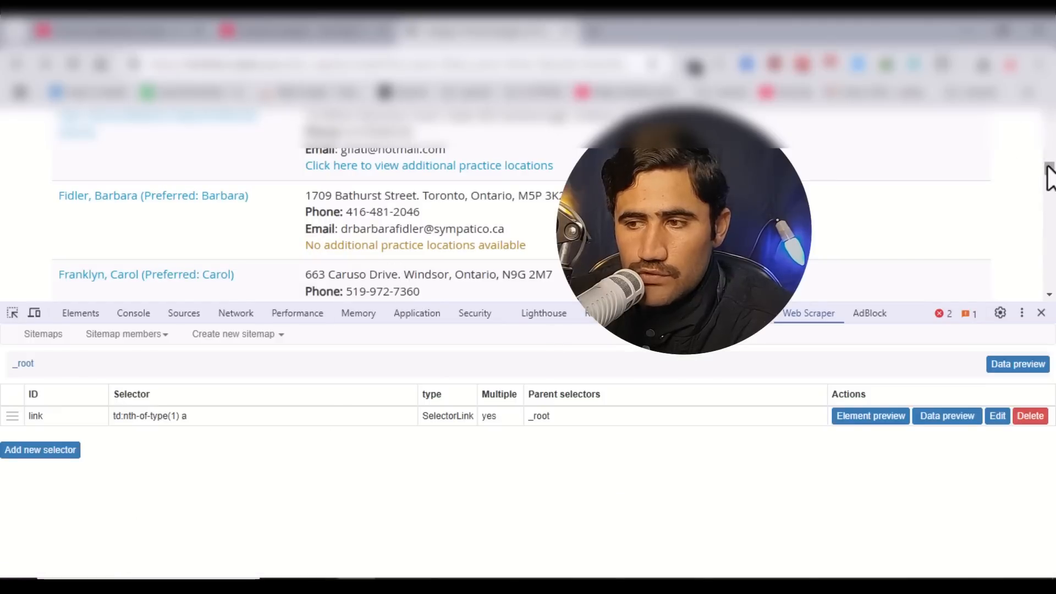
Step: Open the first listed member's profile page and go inside the link selector in the sitemap
drag(1049, 184, 1052, 159)
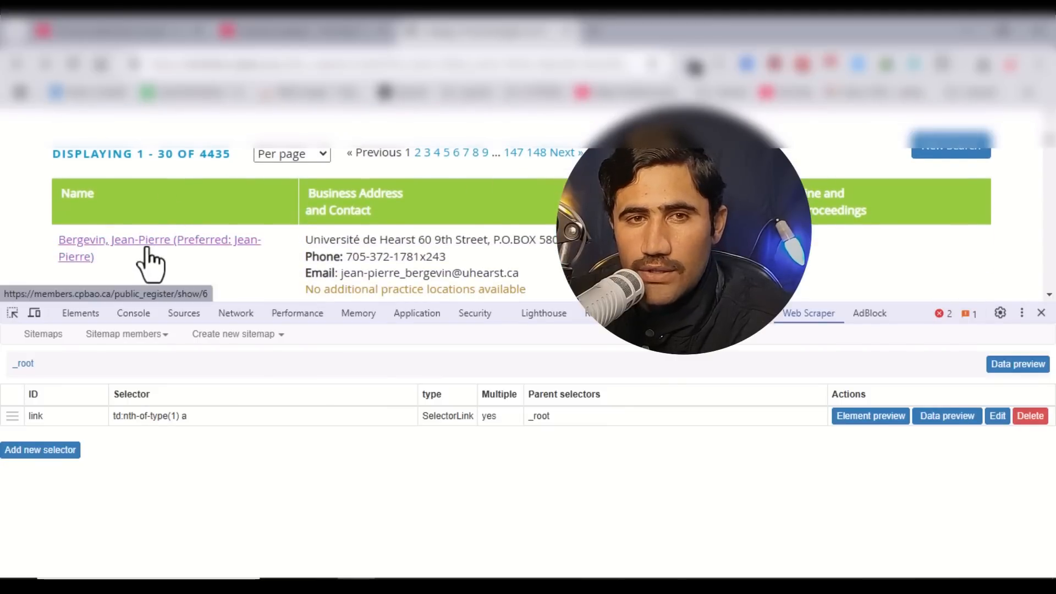
click(183, 245)
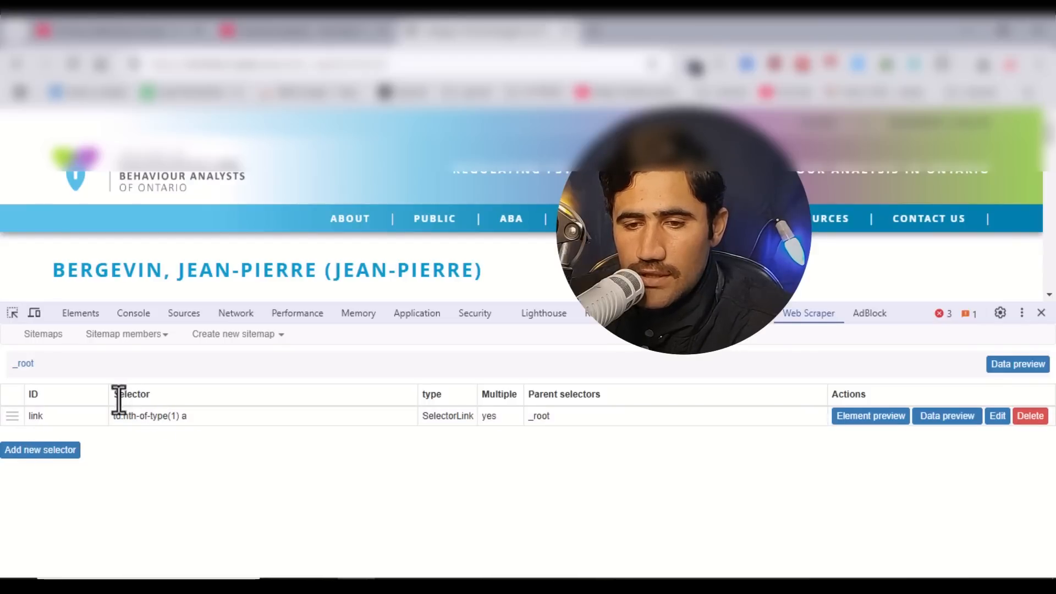
click(150, 418)
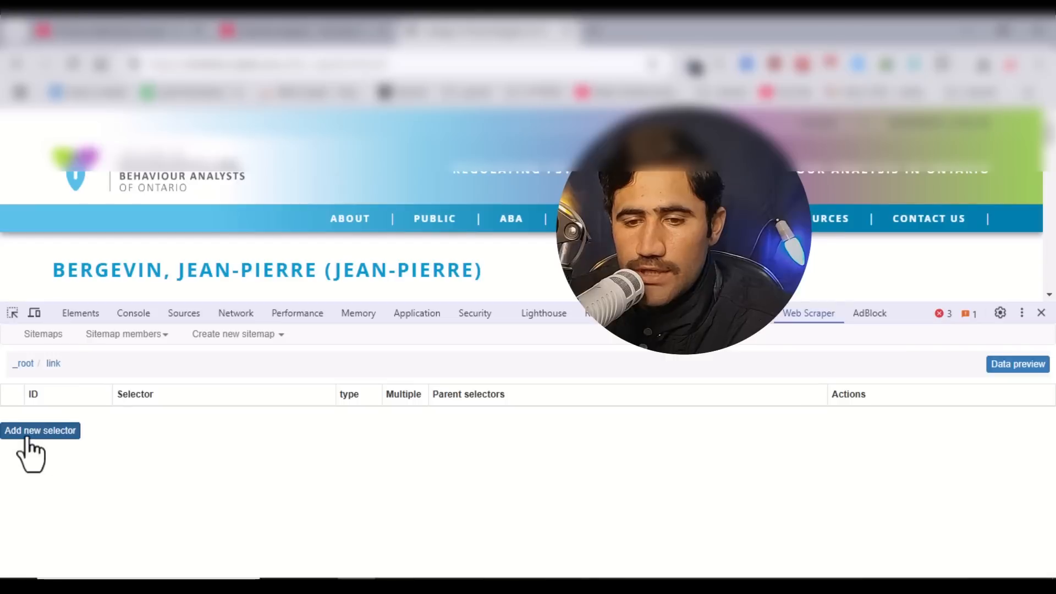
Step: Add a Text selector named Name under link that captures the profile's h1 name heading, and save it
click(62, 437)
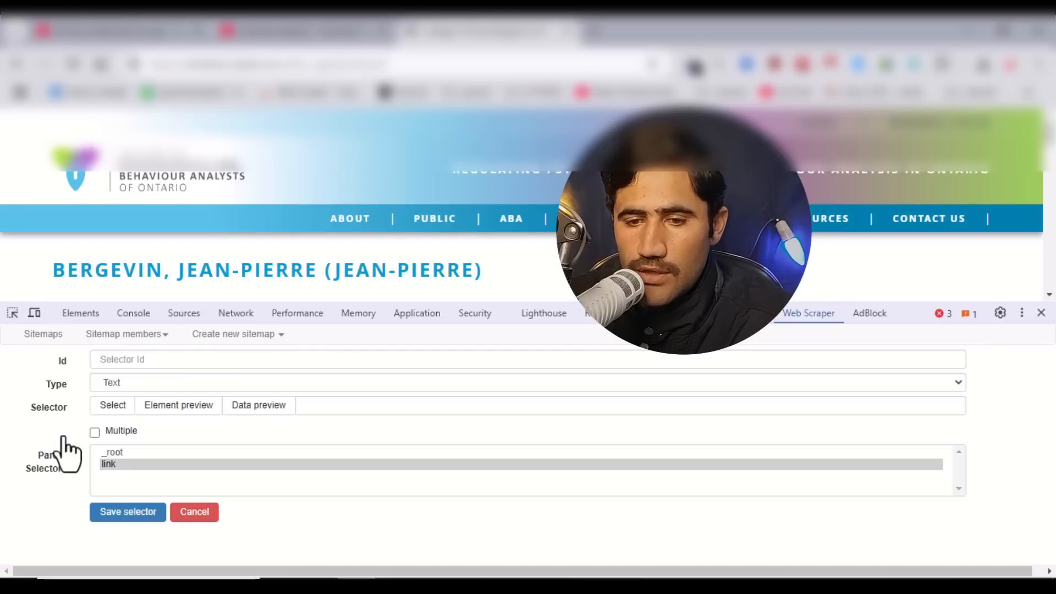
click(134, 361)
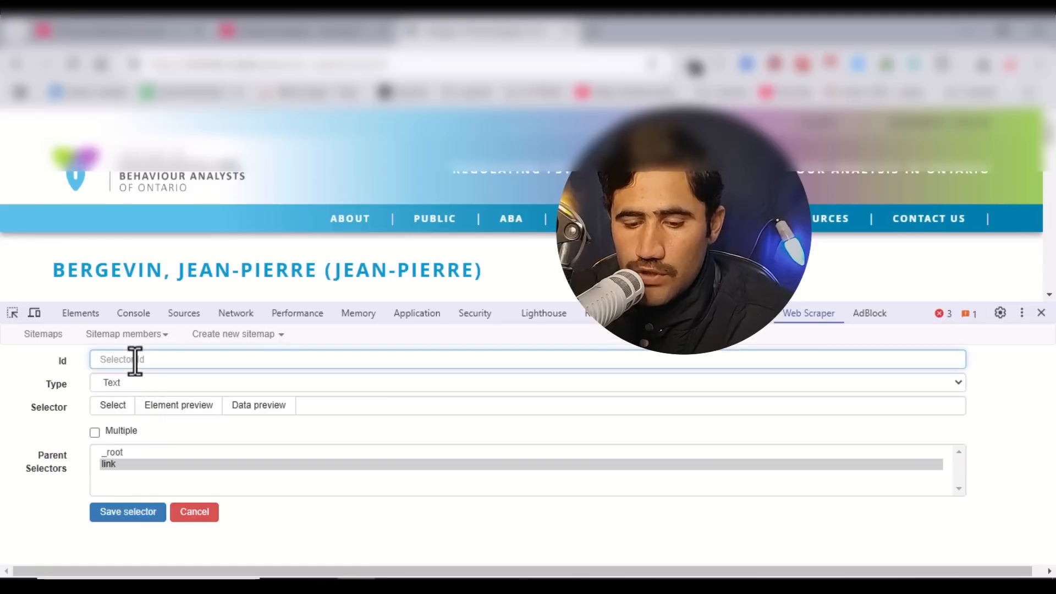
text(Name)
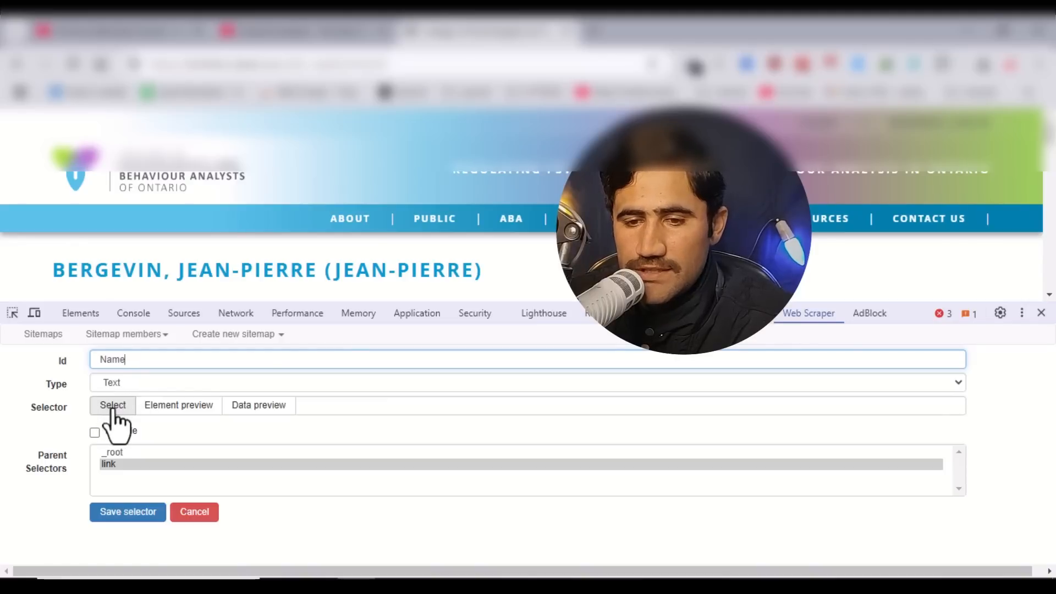
click(114, 411)
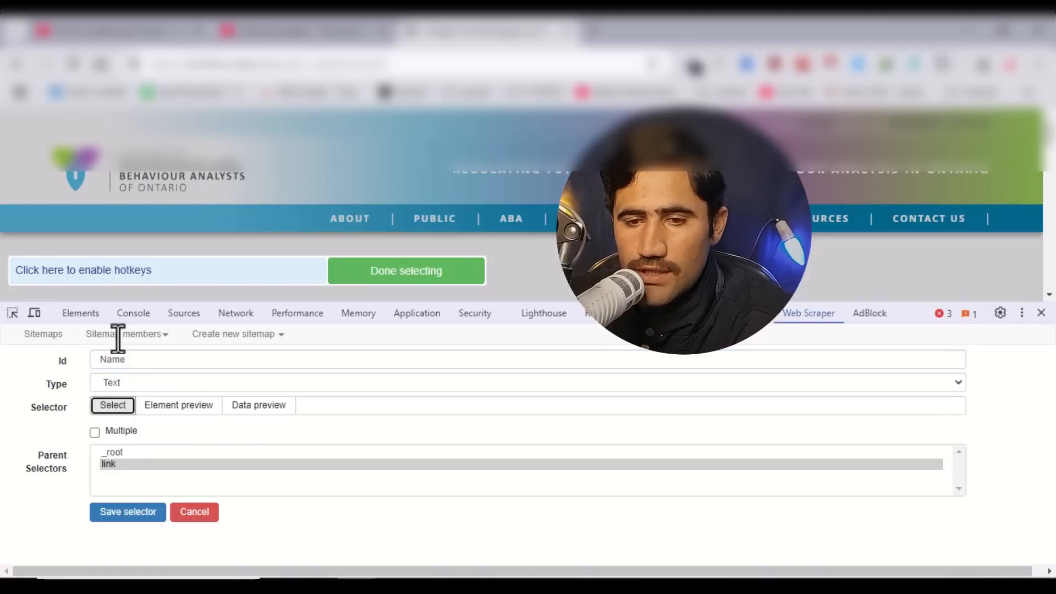
scroll(193, 220, down, 2)
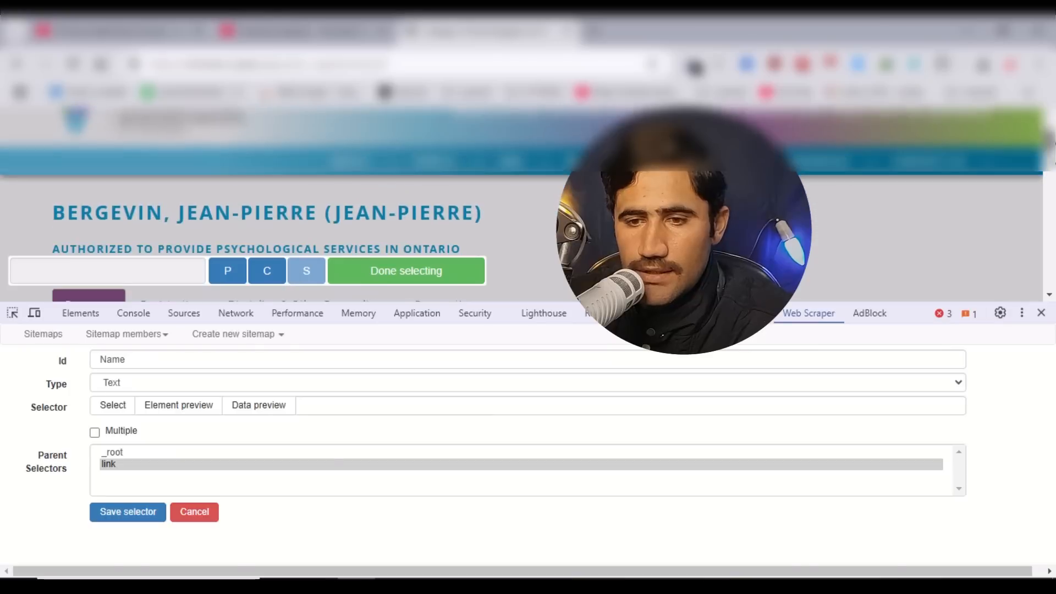
click(177, 215)
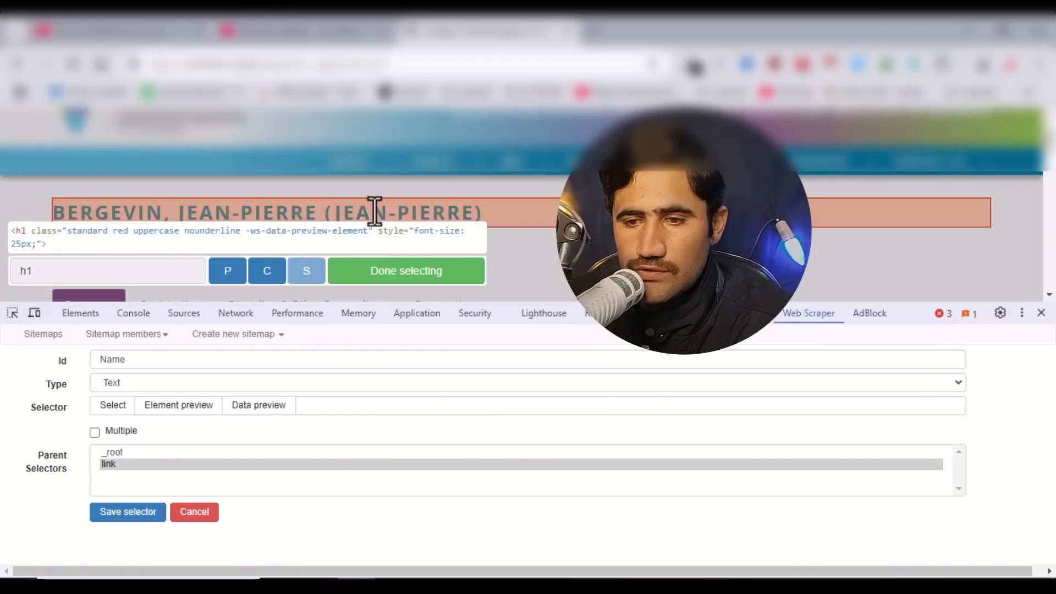
click(397, 275)
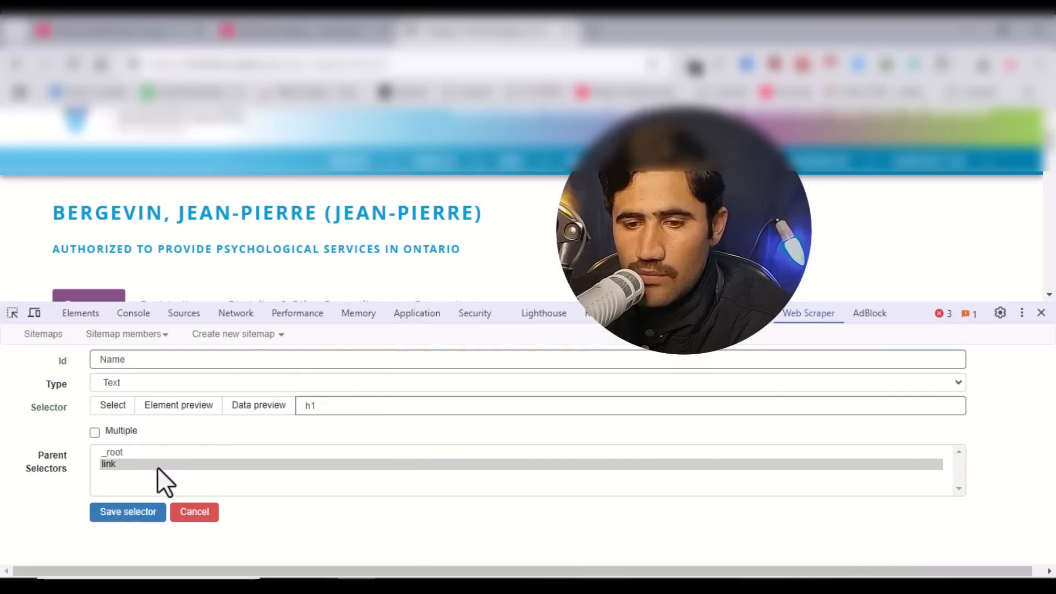
click(128, 512)
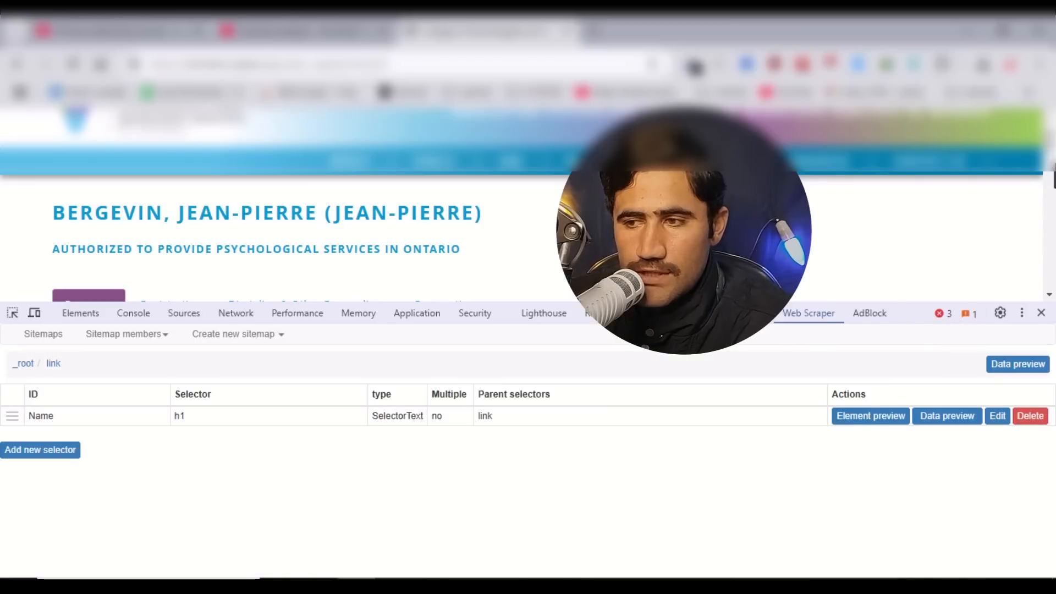
Step: Add and save a Text selector named address under link, capturing the profile's whole address, phone and email block as .pr-work-address > span
drag(1053, 159, 1053, 202)
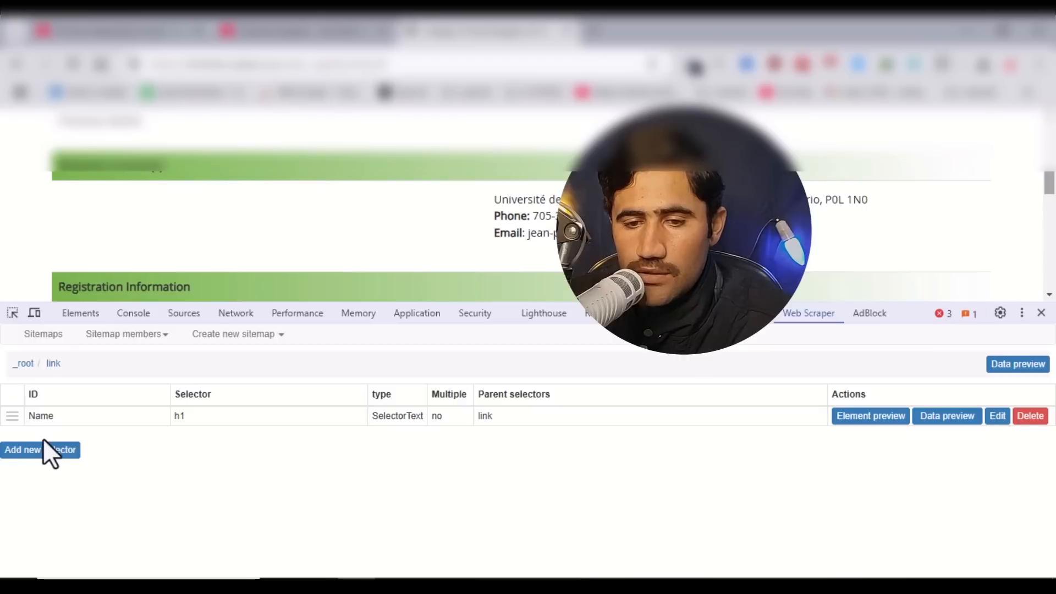
click(32, 453)
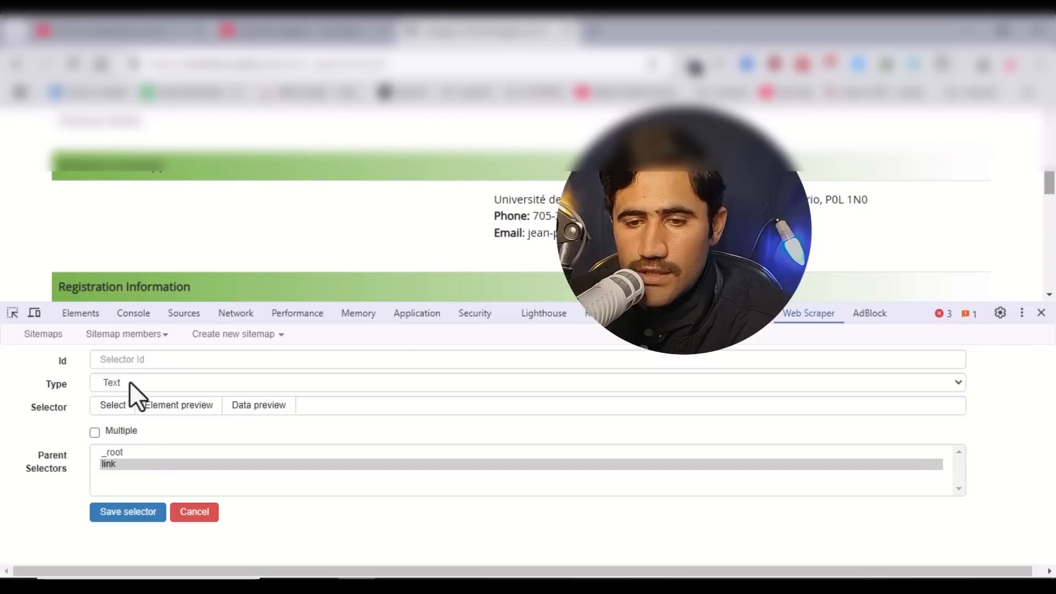
click(135, 359)
text(address)
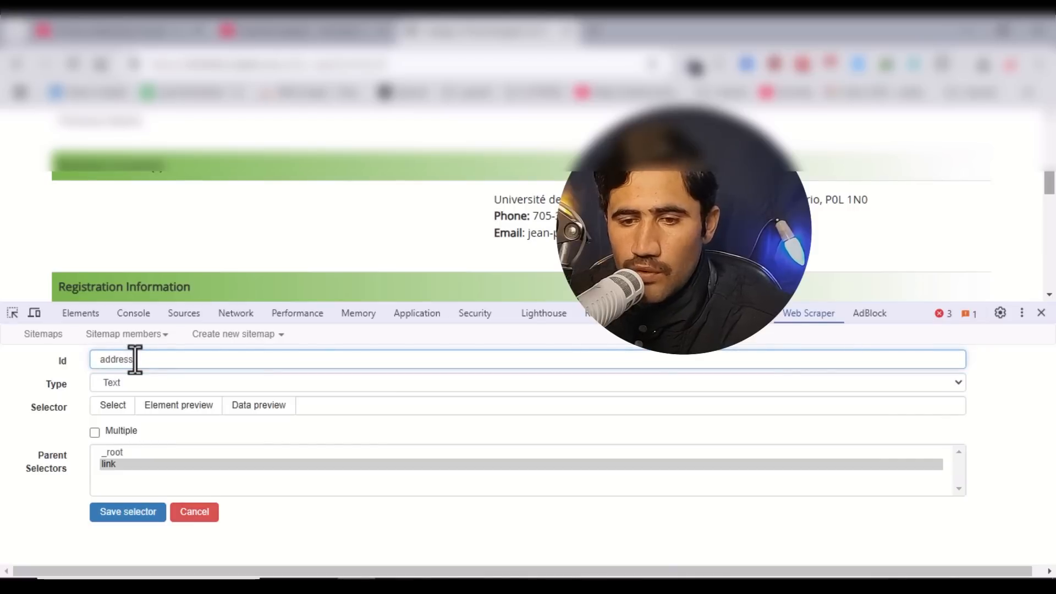
click(112, 407)
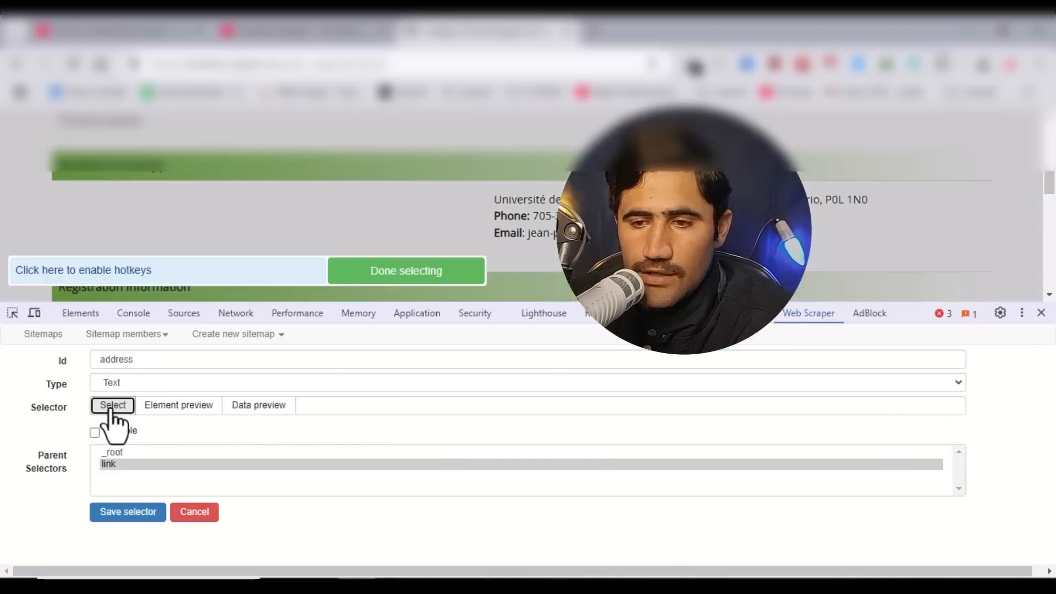
click(516, 205)
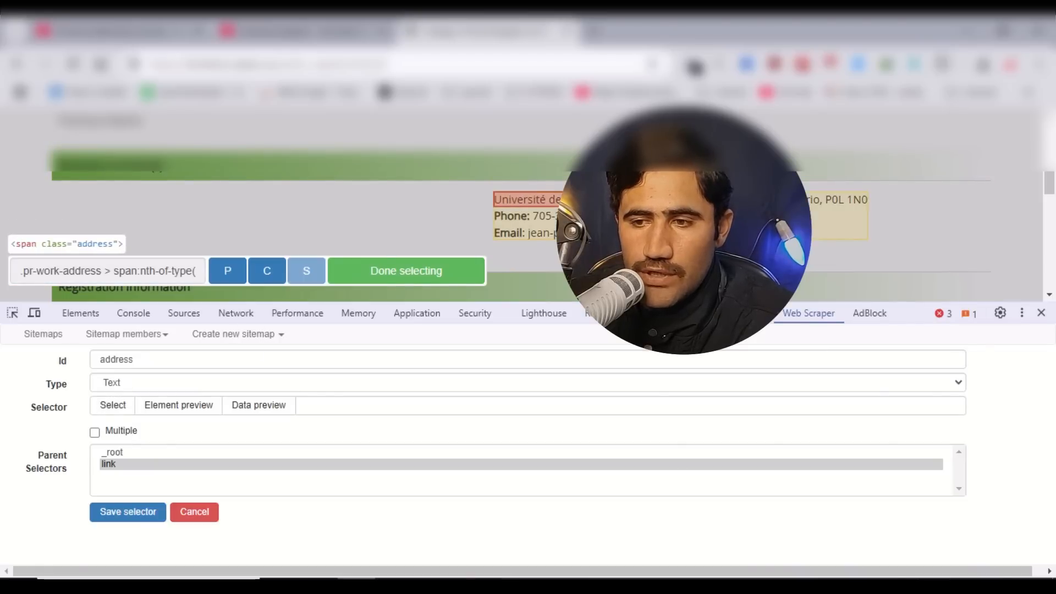
click(616, 216)
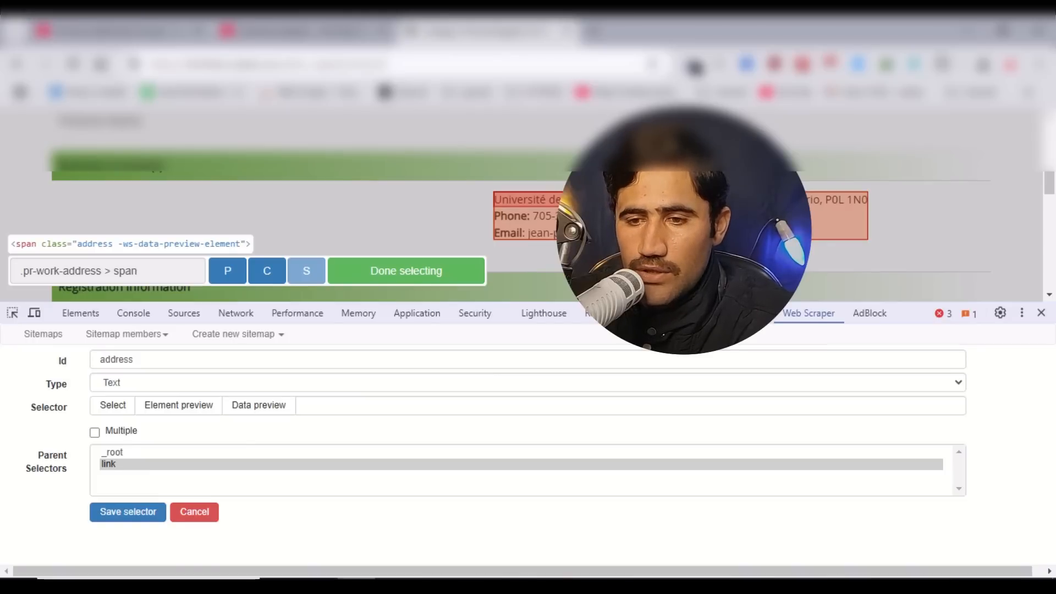
click(404, 275)
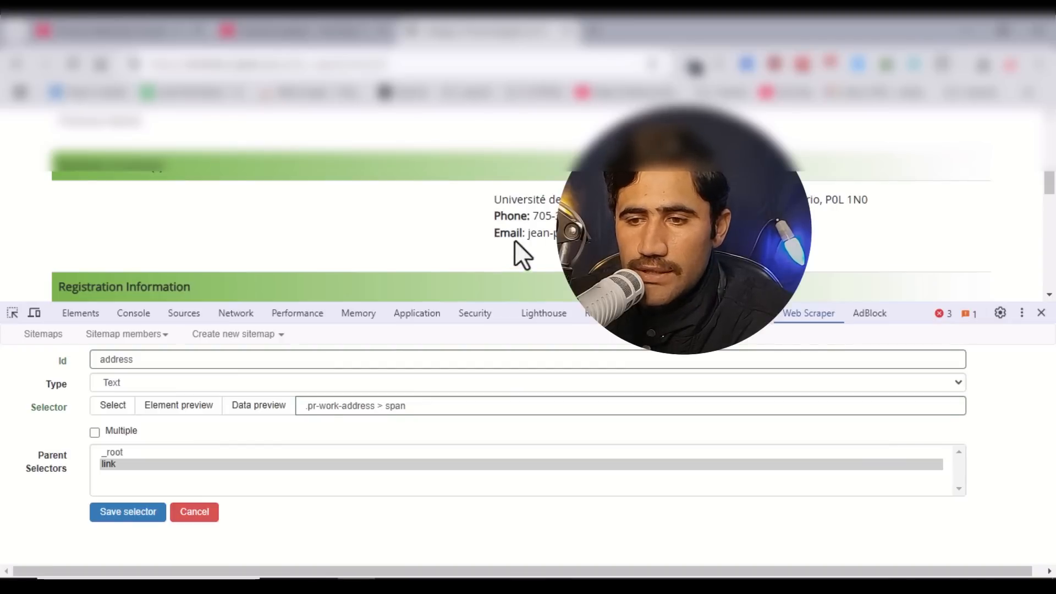
drag(494, 199, 649, 237)
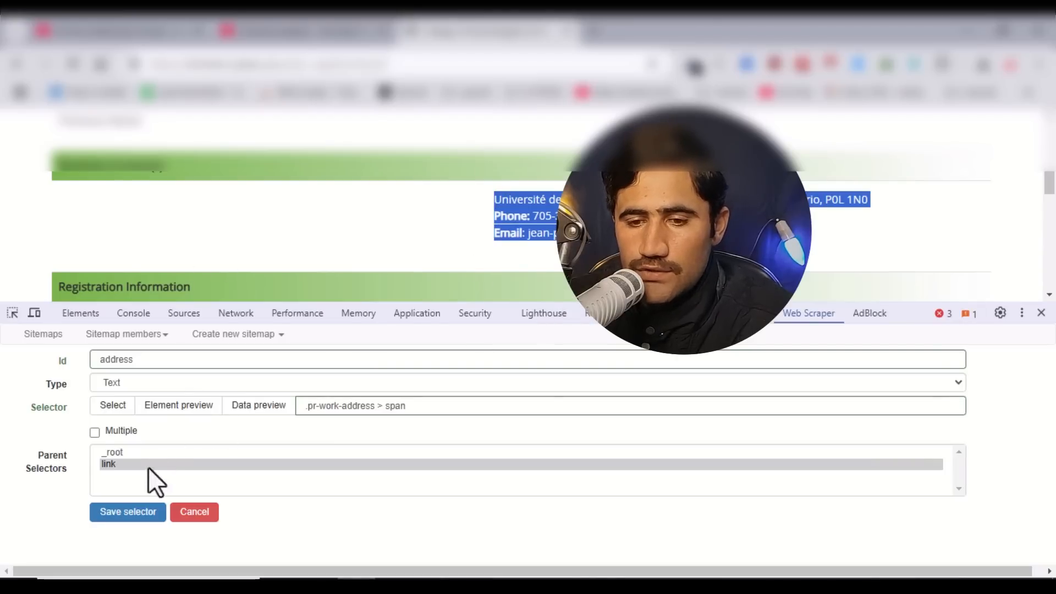
click(123, 516)
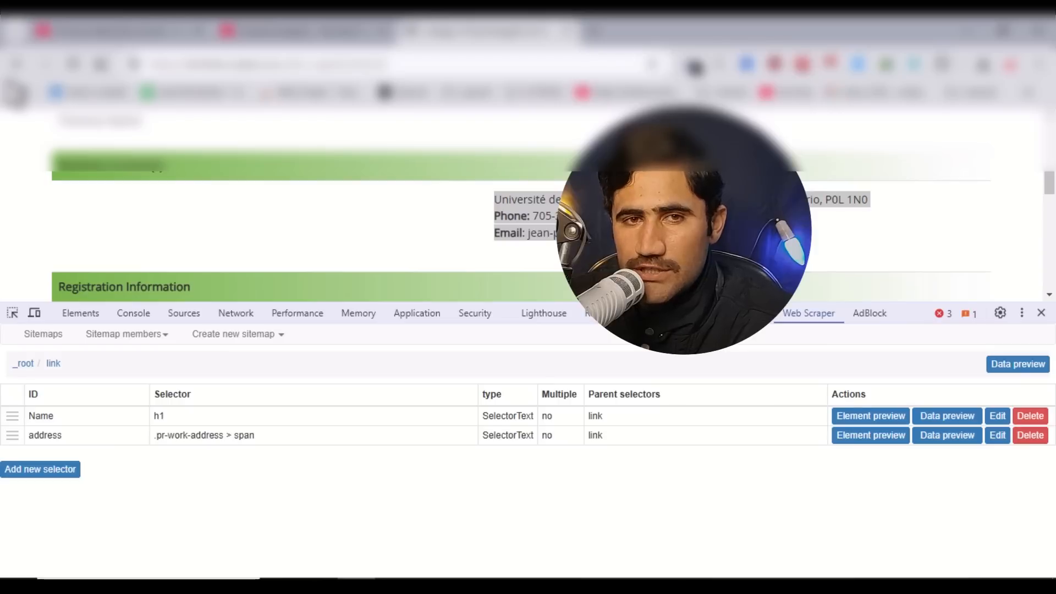
Step: Clear the text selection on the profile page and switch to the Word document with the data entry project brief
click(291, 250)
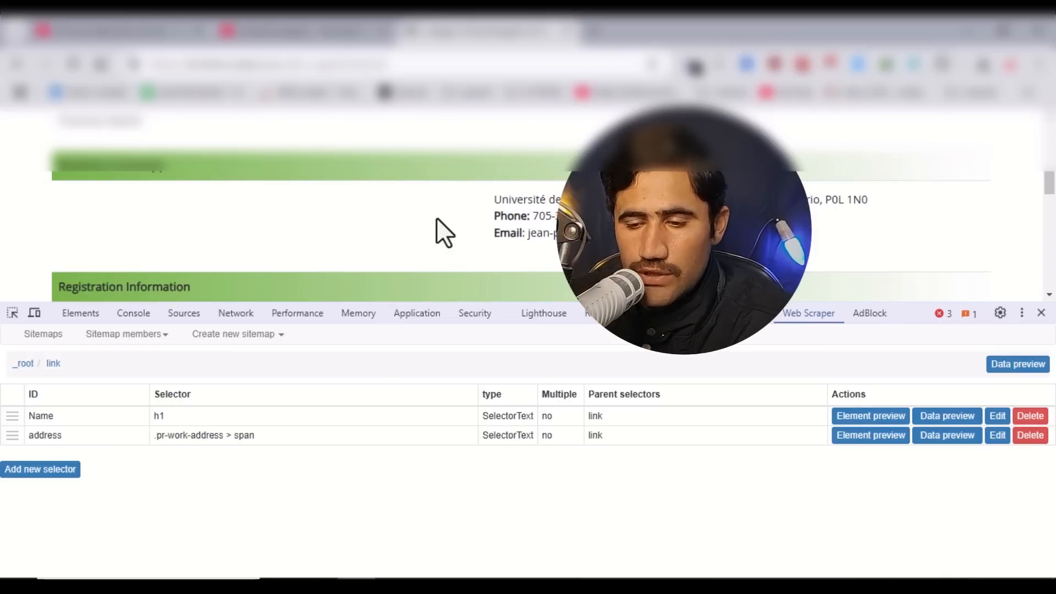
click(543, 586)
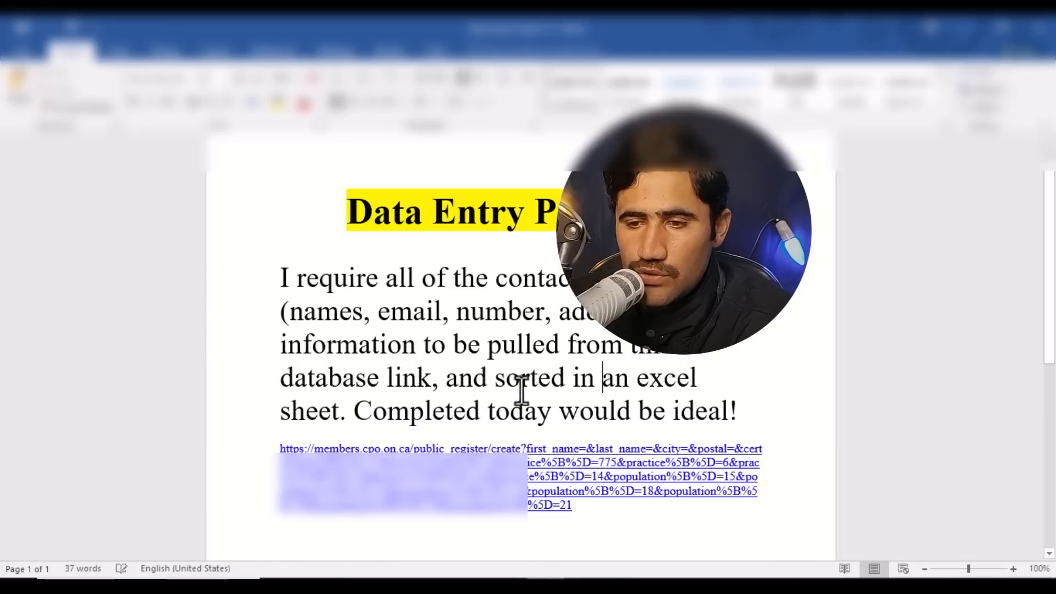
Step: Switch from the Word brief to the browser and go back from the member profile to the results list's page-number links
click(311, 318)
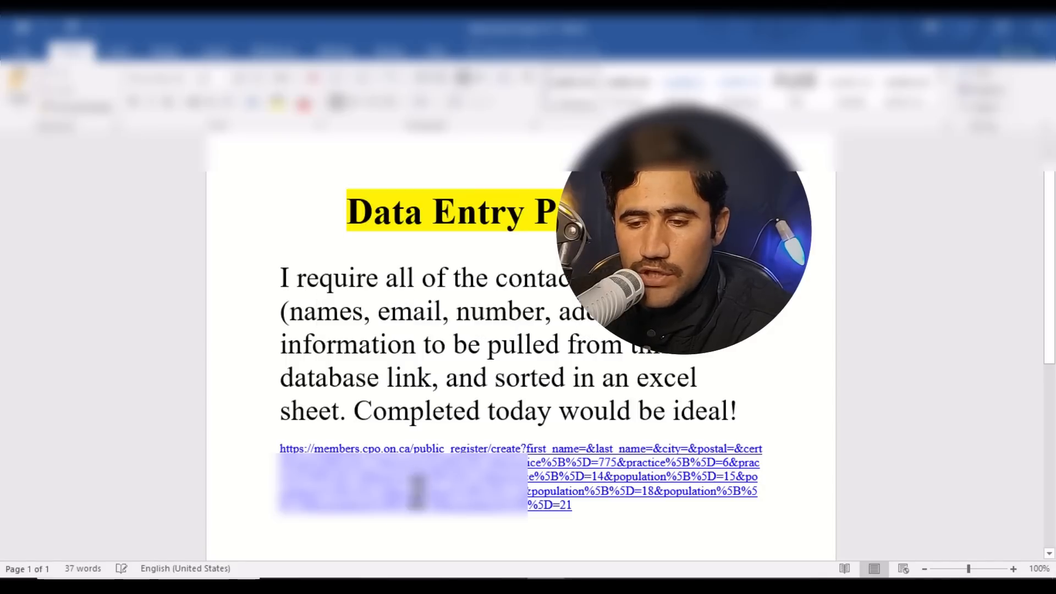
click(356, 586)
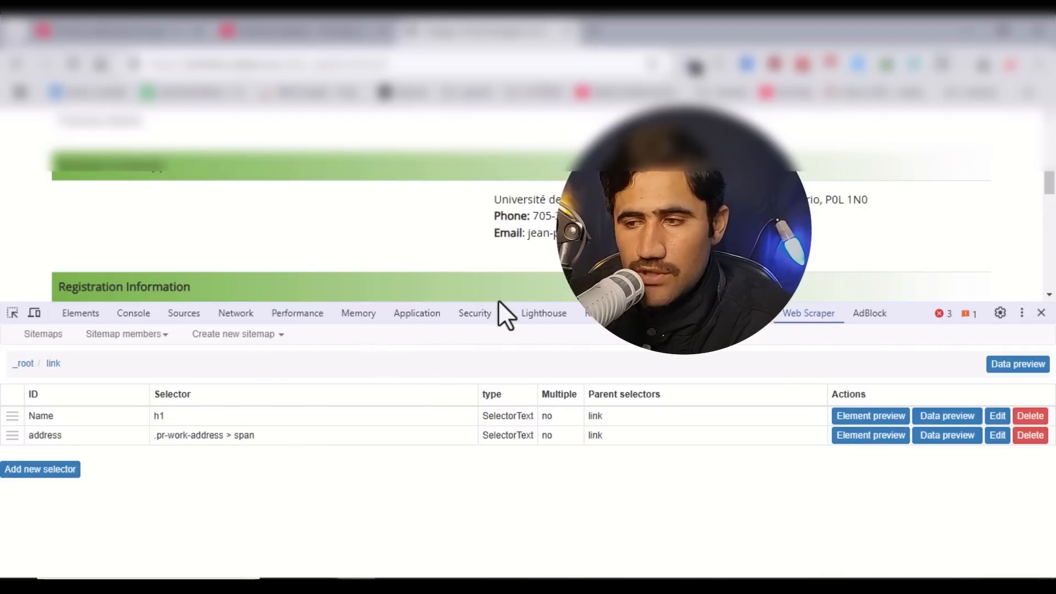
drag(1050, 179, 1046, 145)
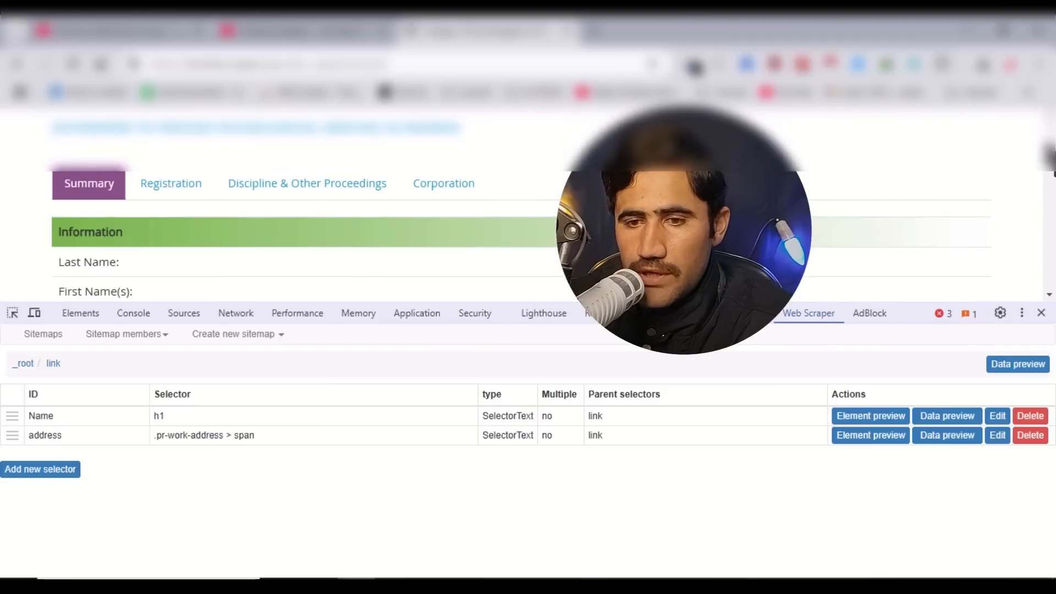
click(17, 65)
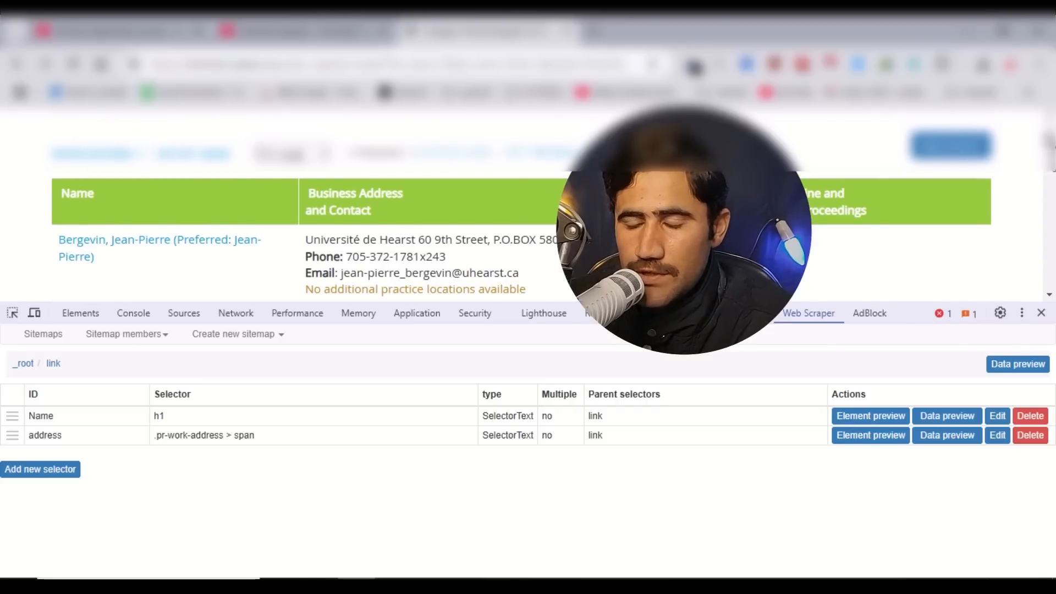
drag(1055, 148, 1054, 285)
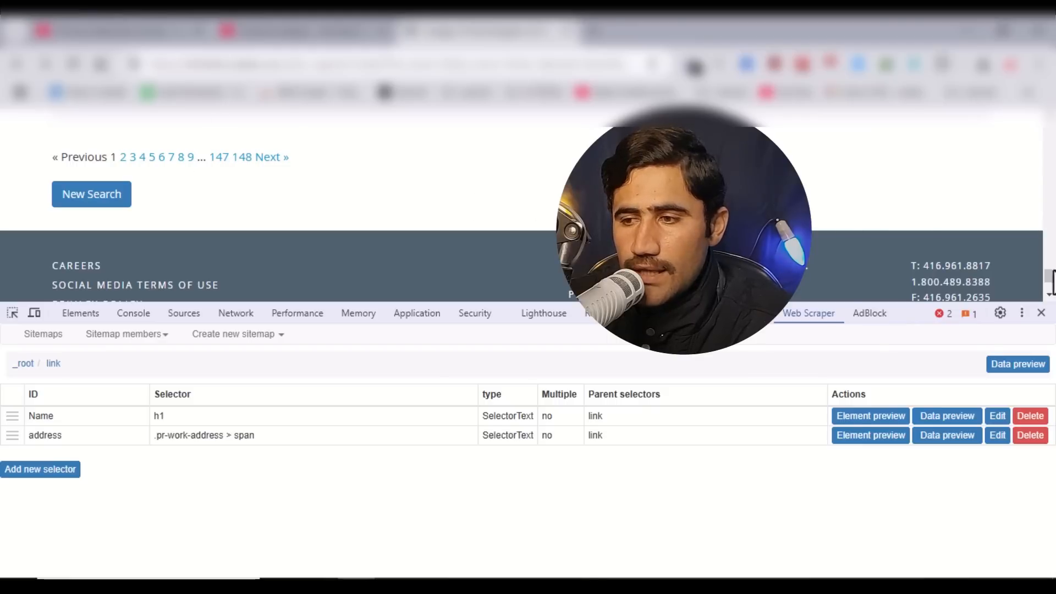
mouse_move(1052, 282)
mouse_down()
mouse_move(1052, 265)
mouse_move(1052, 280)
mouse_up()
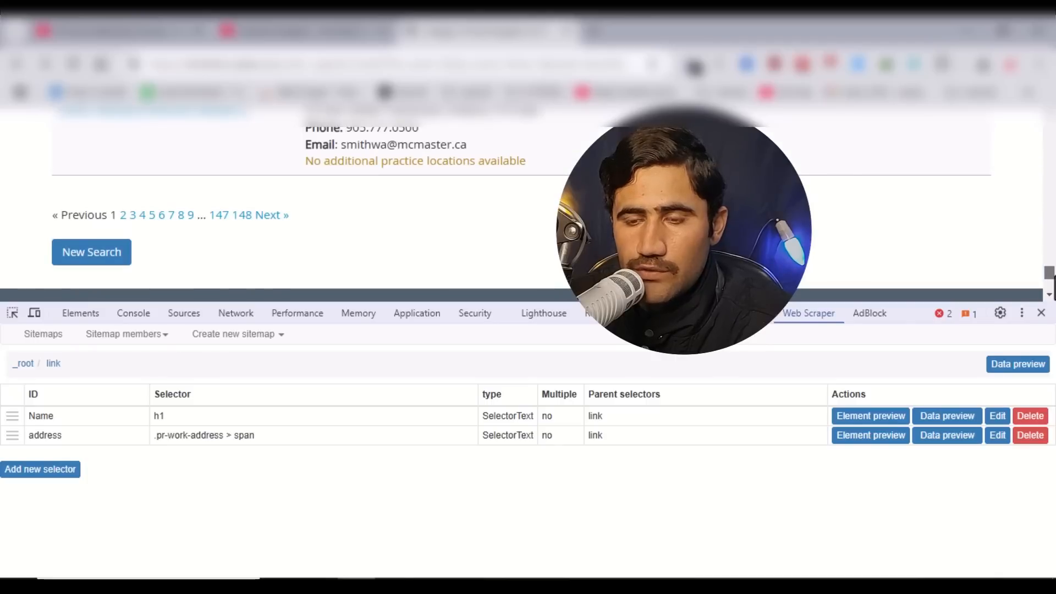
drag(1051, 281, 1052, 281)
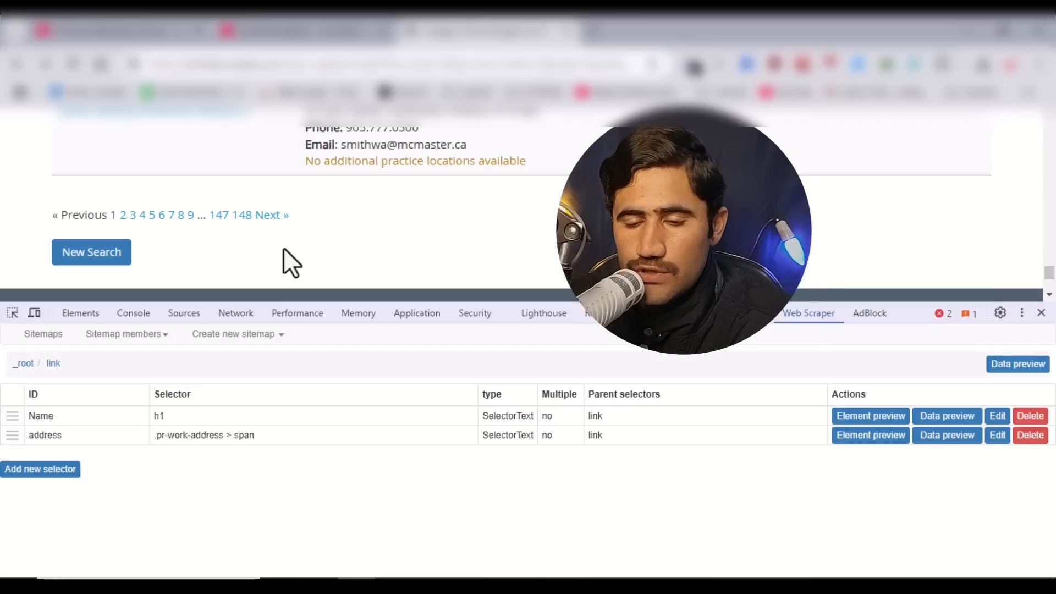
Step: Return to the sitemap's _root level and set up a new selector with the Id pages and the type Pagination
click(25, 364)
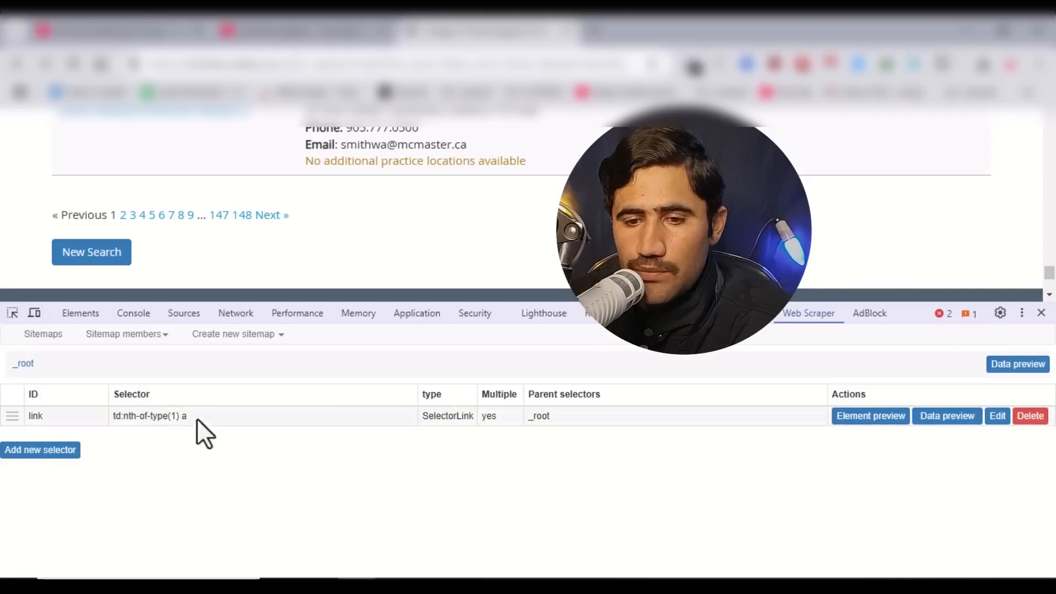
click(33, 453)
click(144, 363)
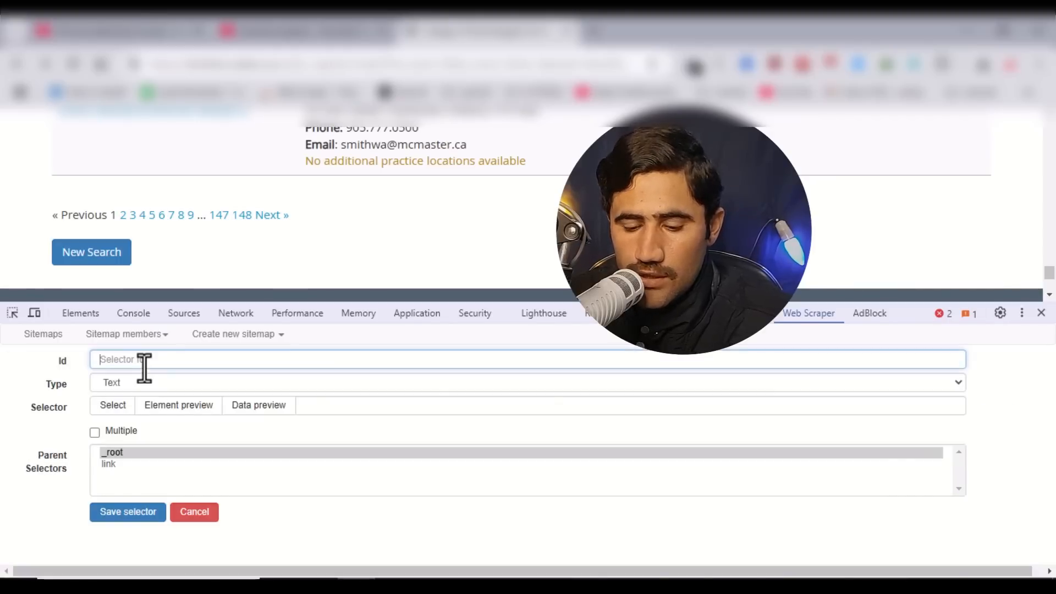
text(pag)
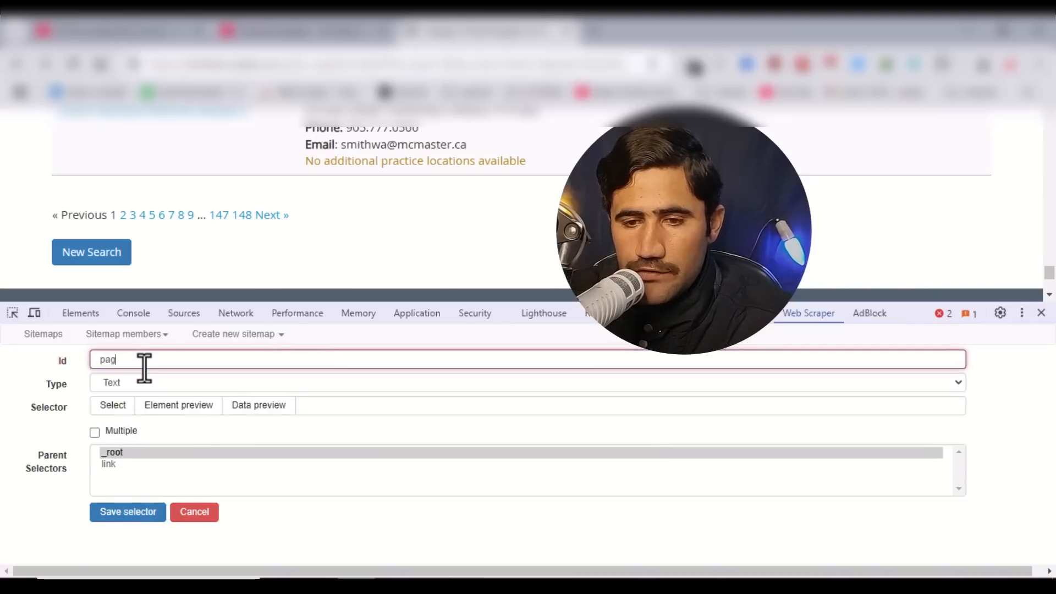
text(es)
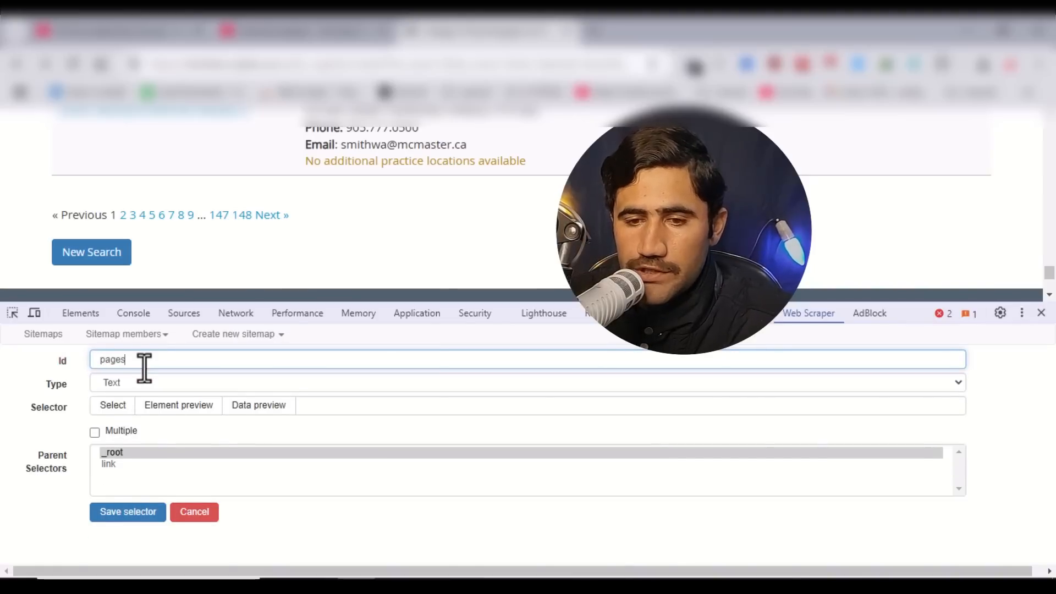
click(109, 385)
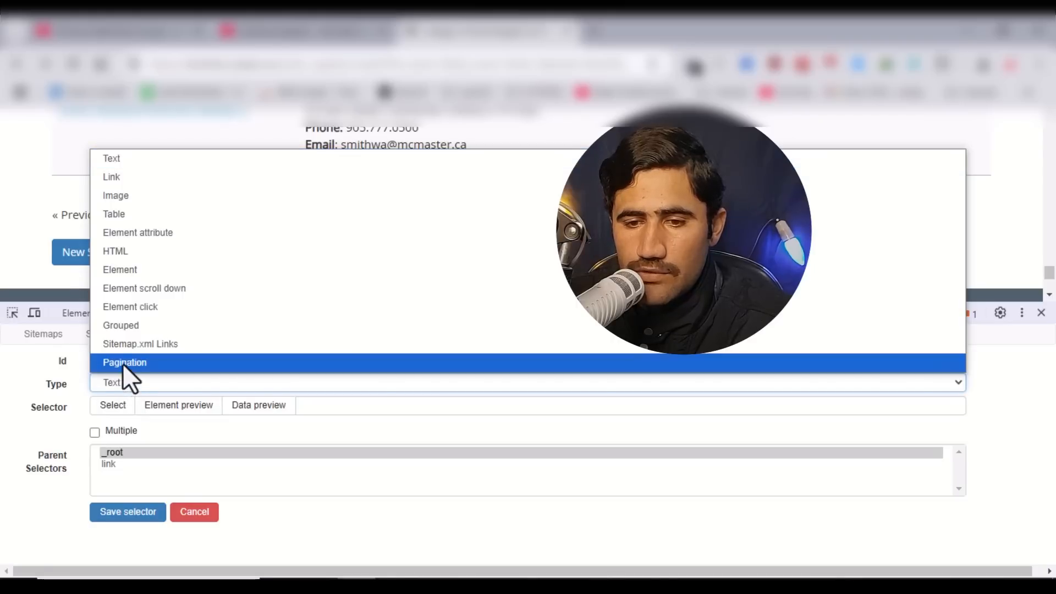
click(115, 364)
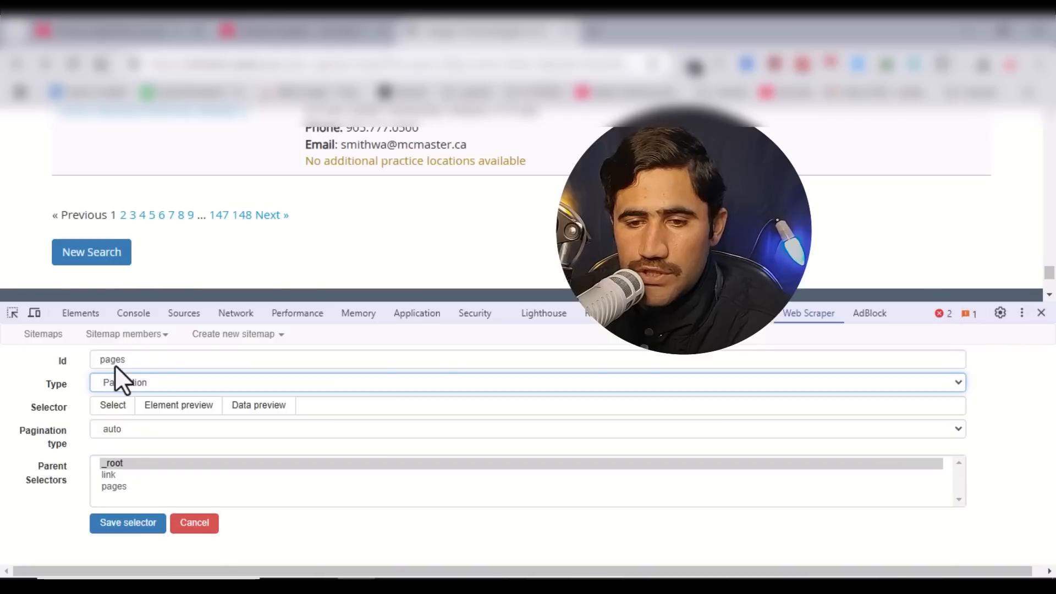
Step: Capture the whole page-number bar as .tabWrapper > div.pagination for the pages selector, and save the selector
click(114, 410)
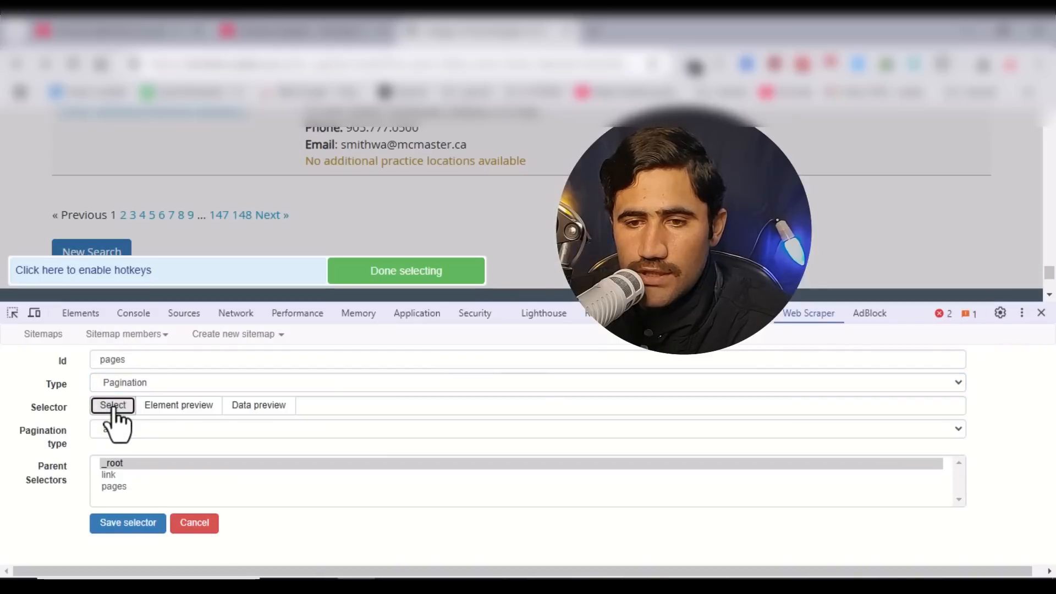
click(125, 226)
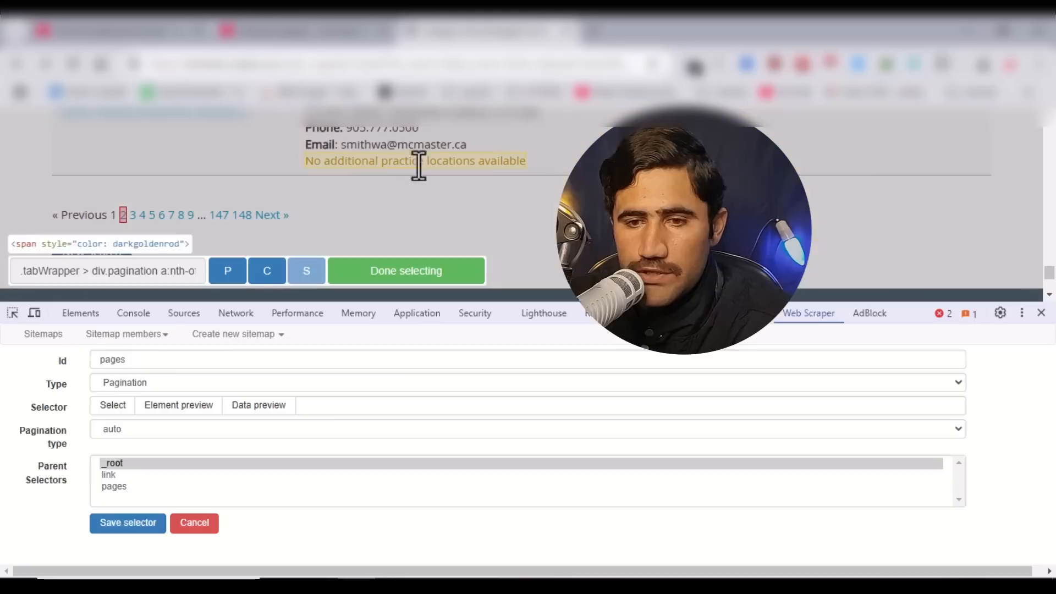
click(126, 215)
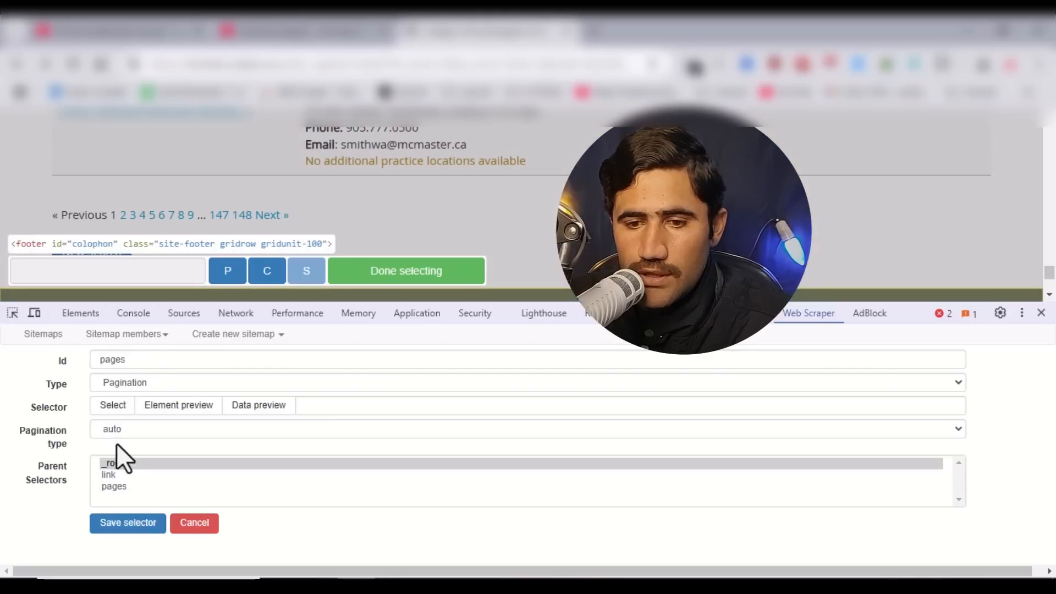
click(195, 220)
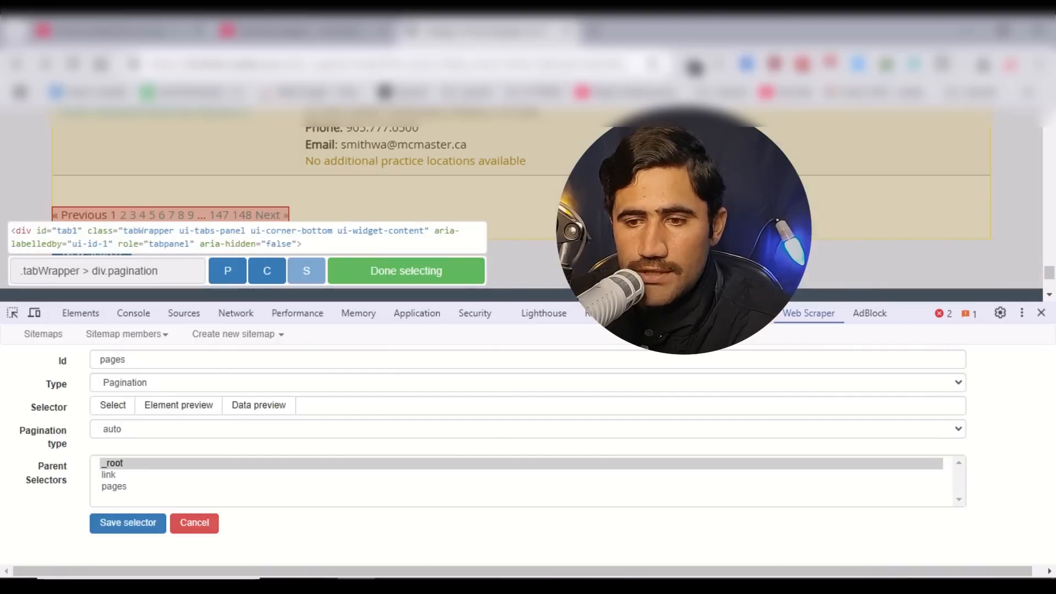
click(417, 277)
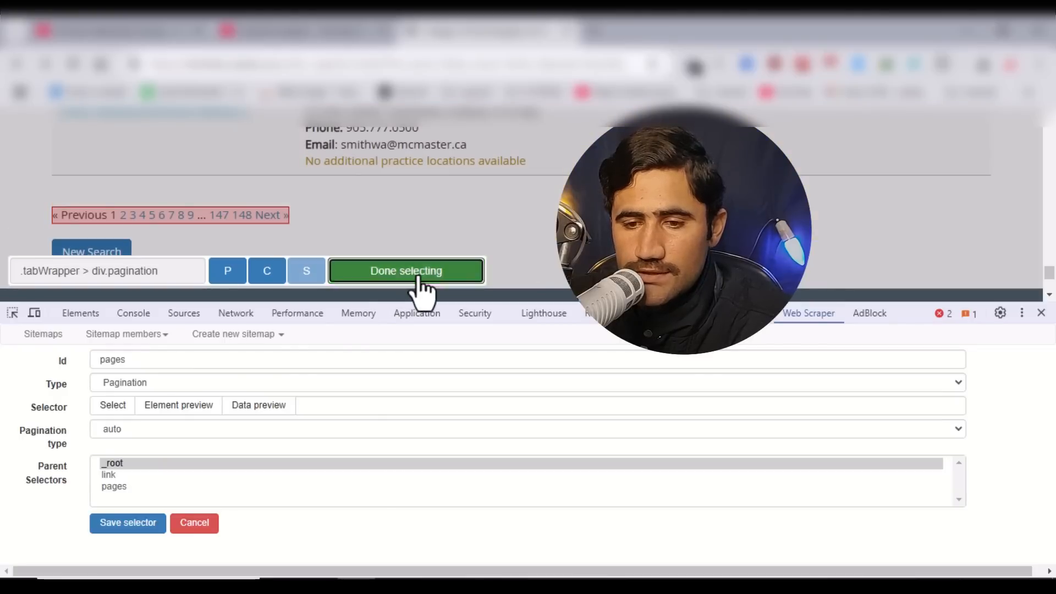
click(116, 531)
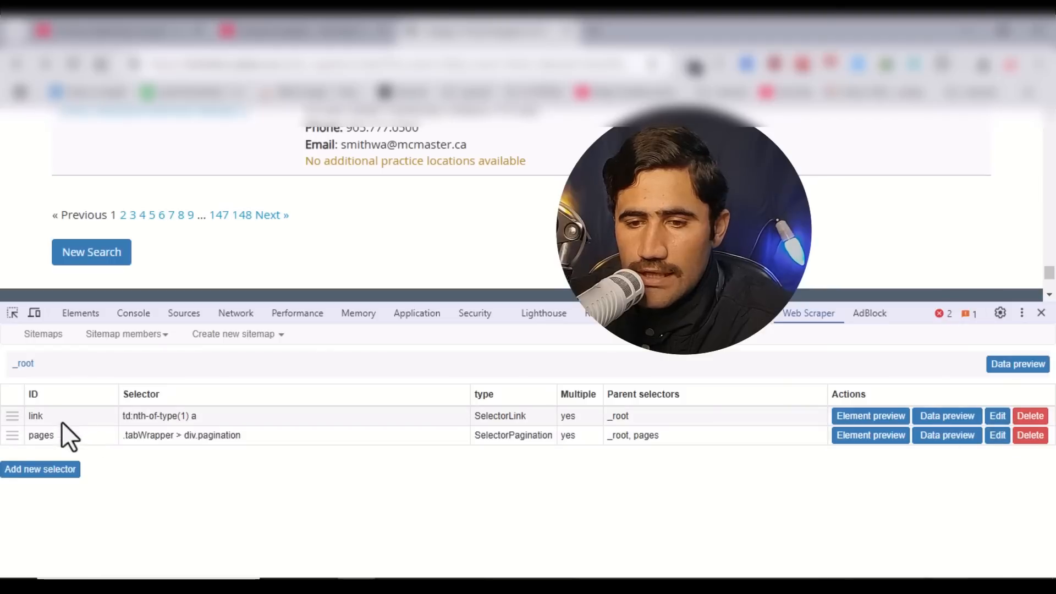
Step: Edit the link selector to have both _root and pages as parent selectors, and save it
click(998, 419)
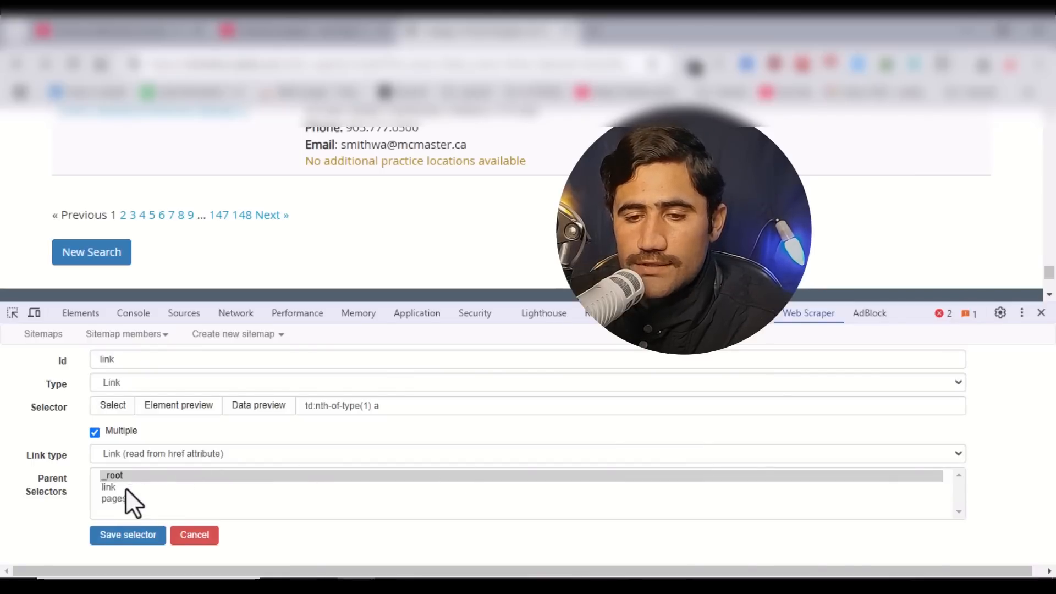
ctrl+click(111, 500)
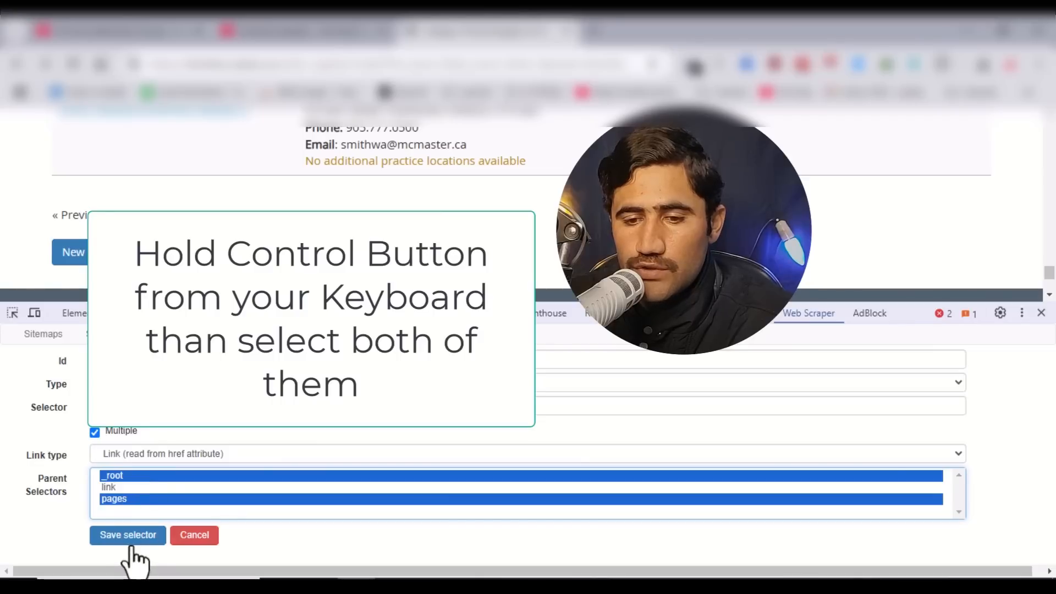
click(122, 542)
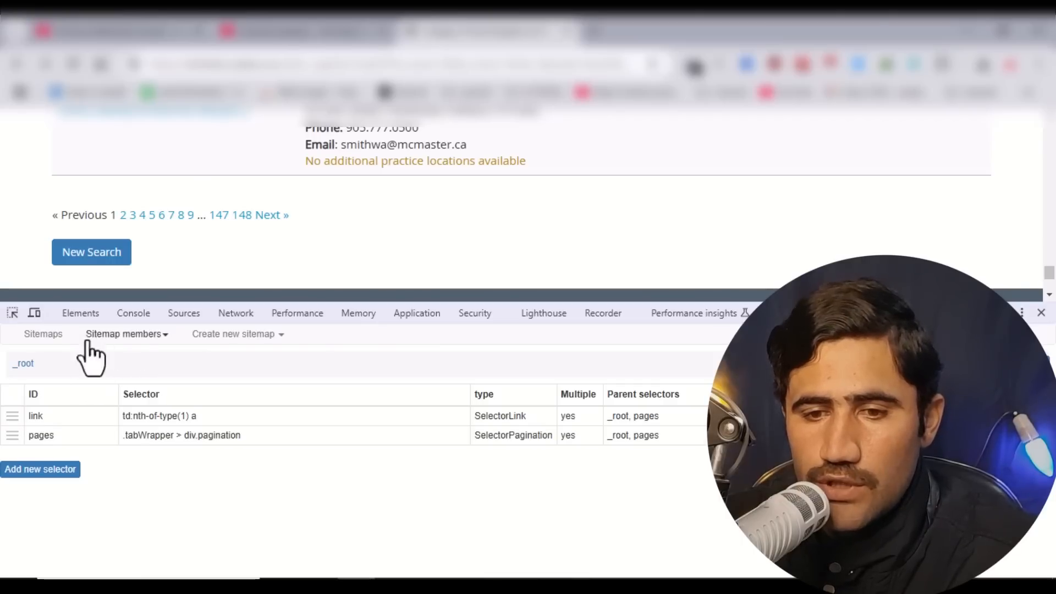
Step: Start scraping the members sitemap with a request interval of 5000 ms and a page load delay of 8000 ms
click(116, 336)
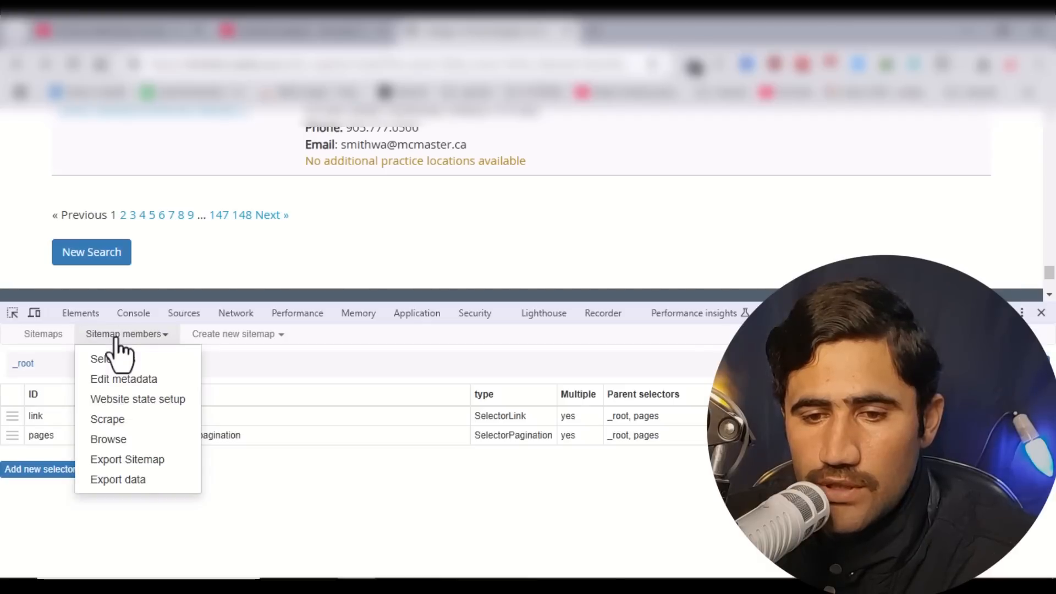
click(107, 421)
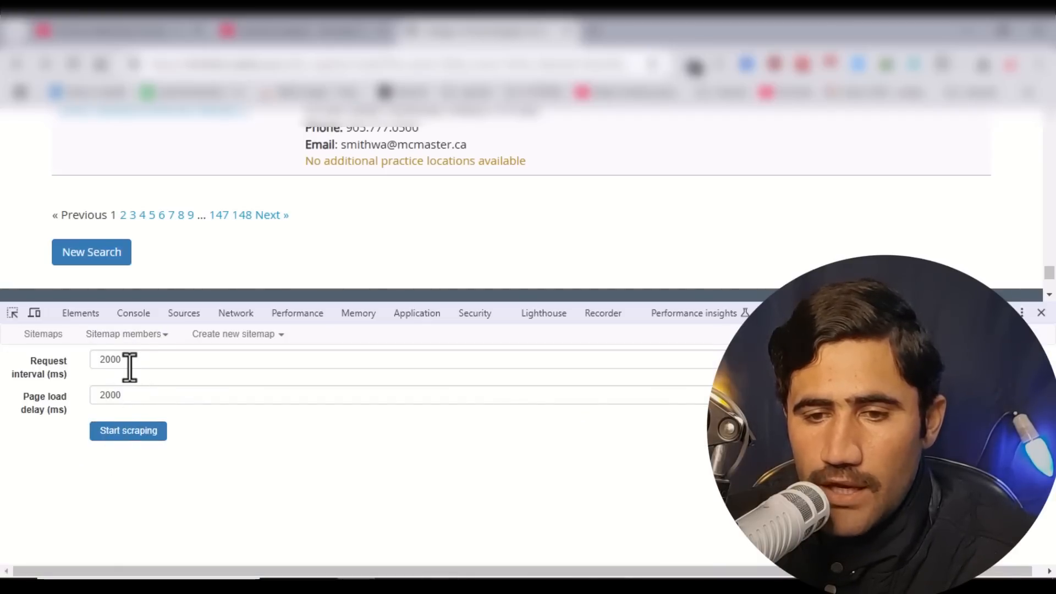
drag(127, 365, 64, 367)
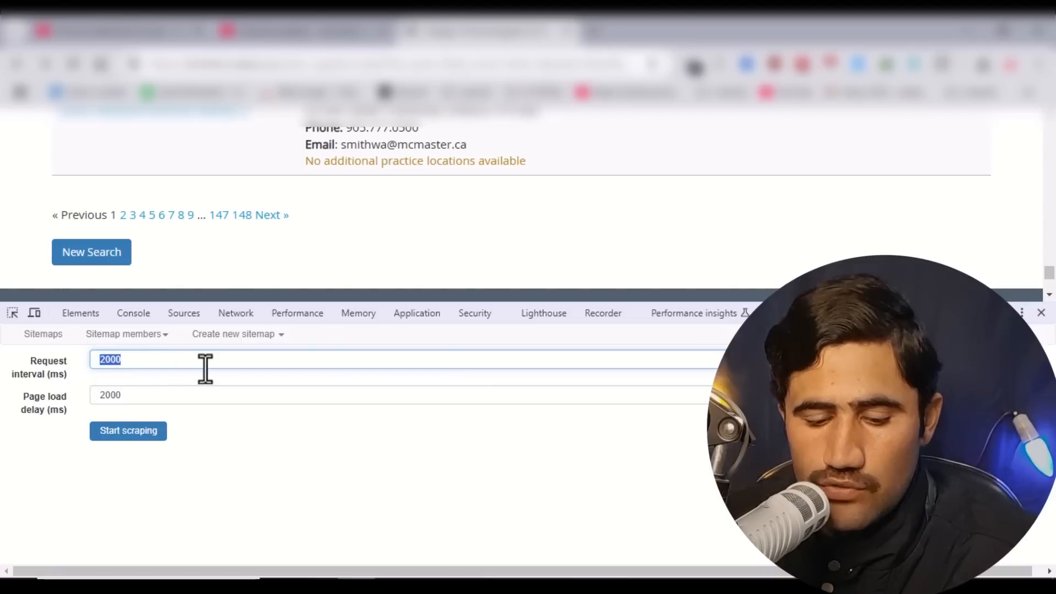
text(5000)
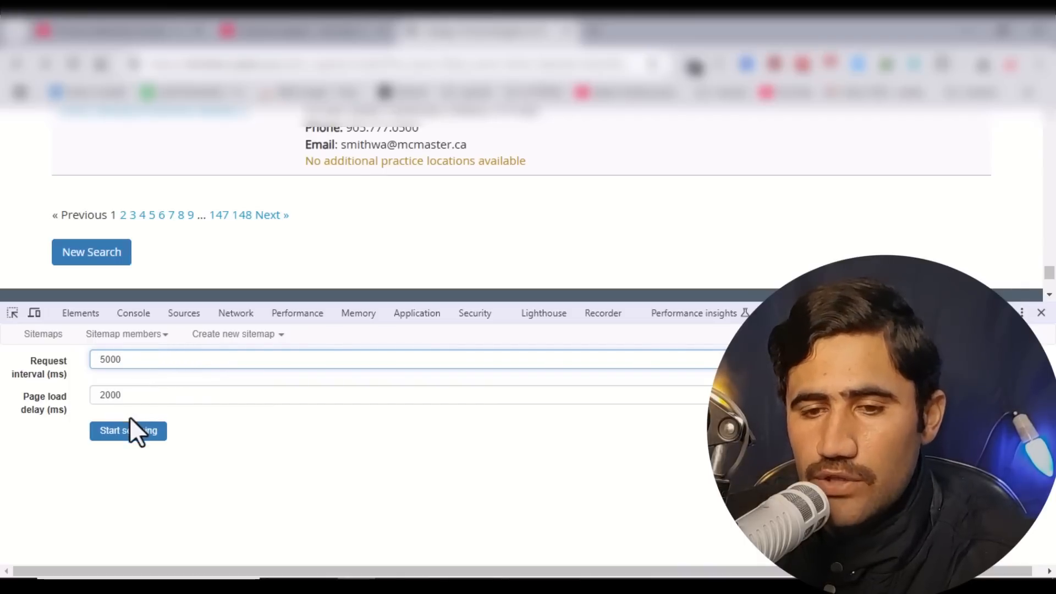
double_click(132, 396)
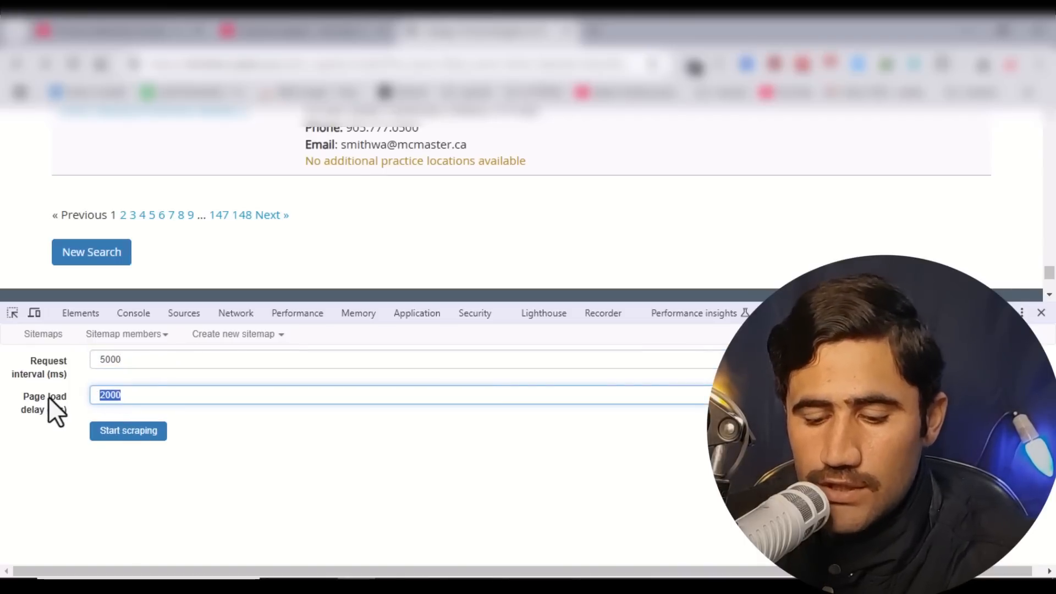
text(8000)
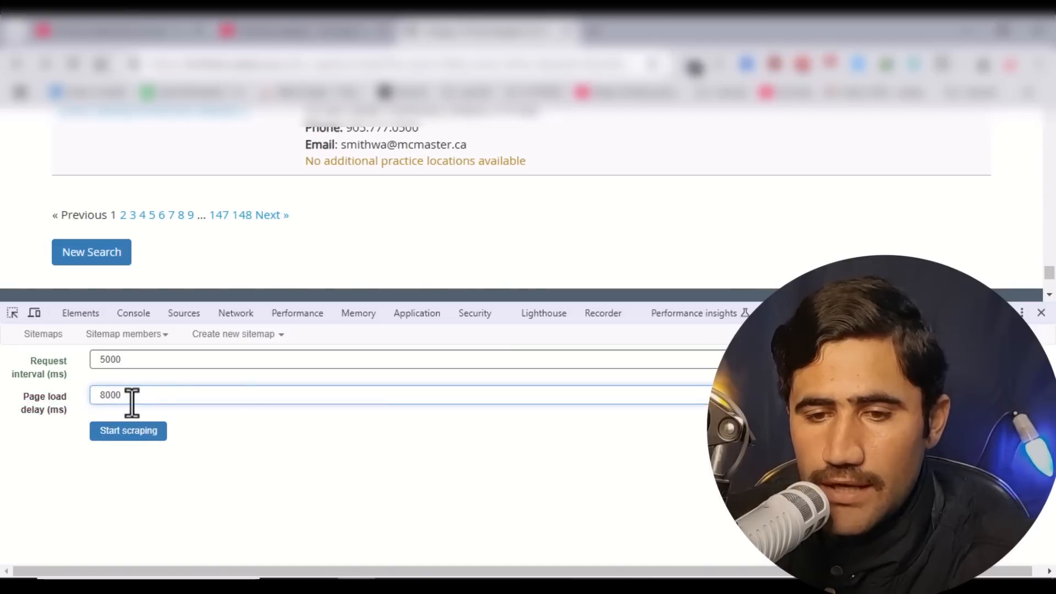
text(0)
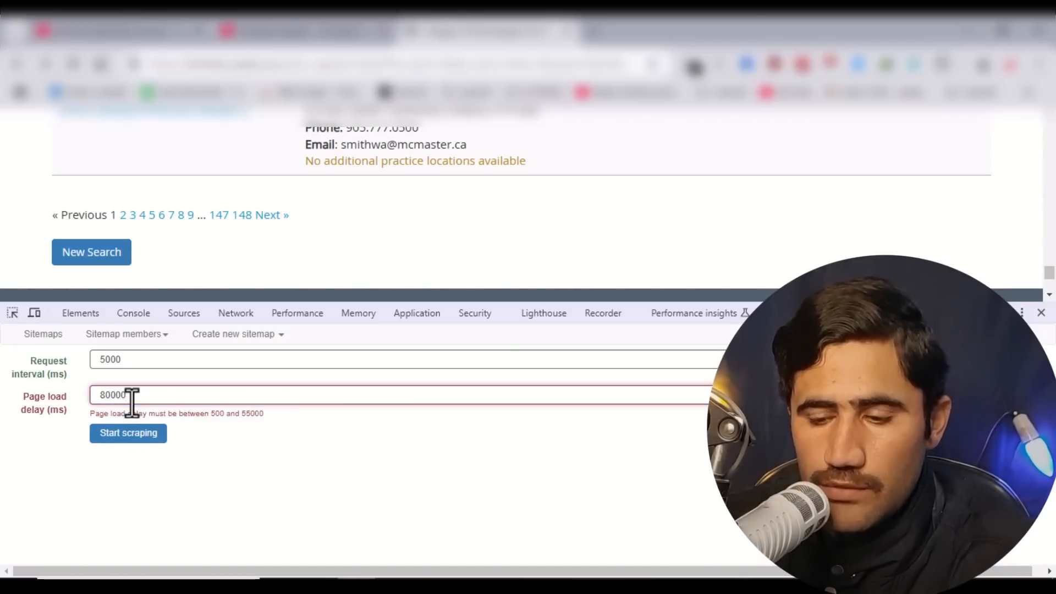
key(BackSpace)
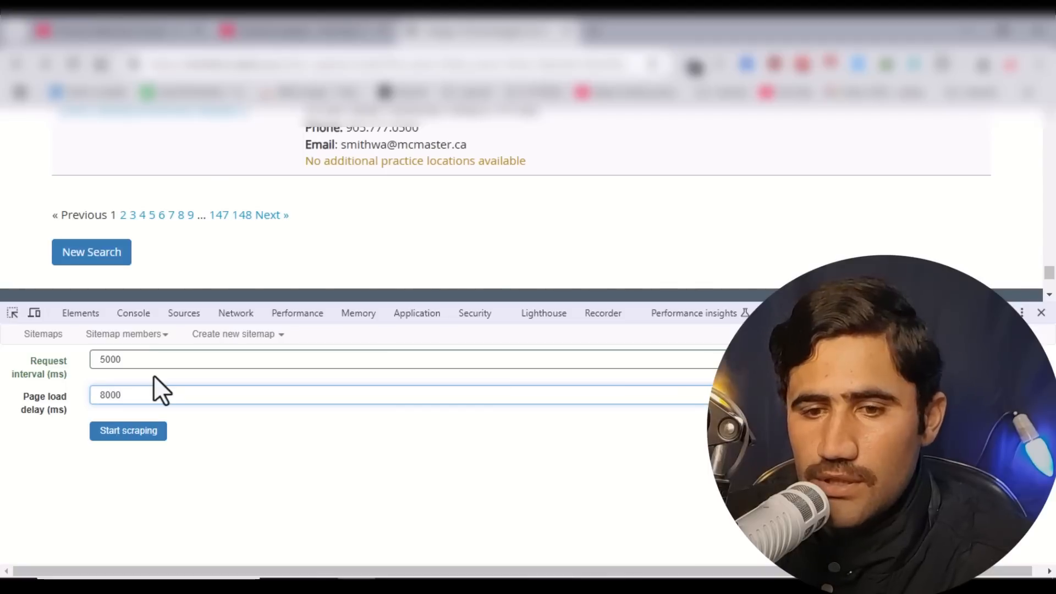
click(117, 433)
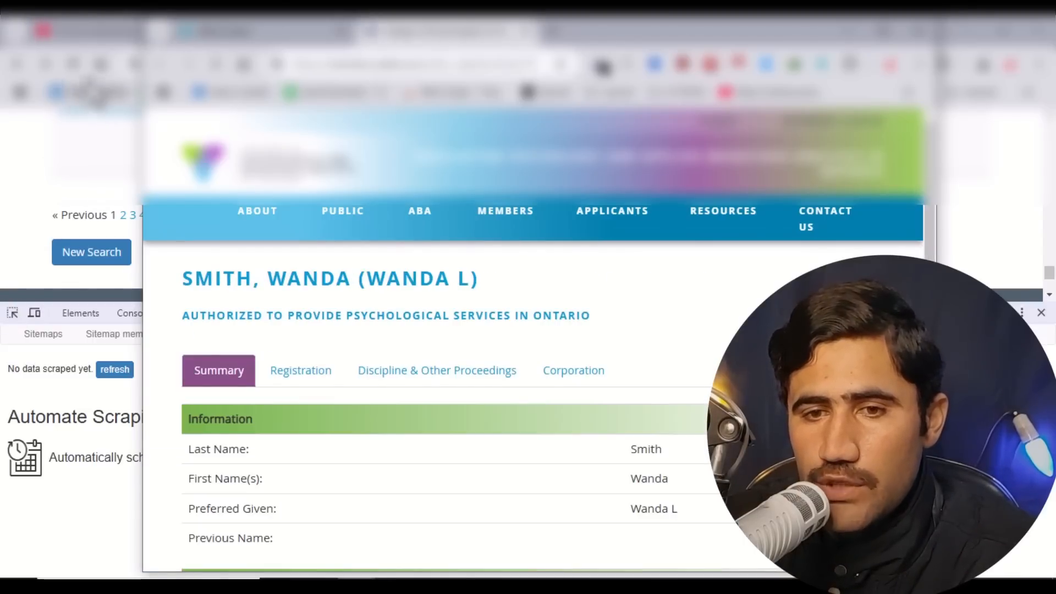
Step: View the YouTube data entry course playlist and the running scraper window, and return to the member directory's Web Scraper tab
click(84, 34)
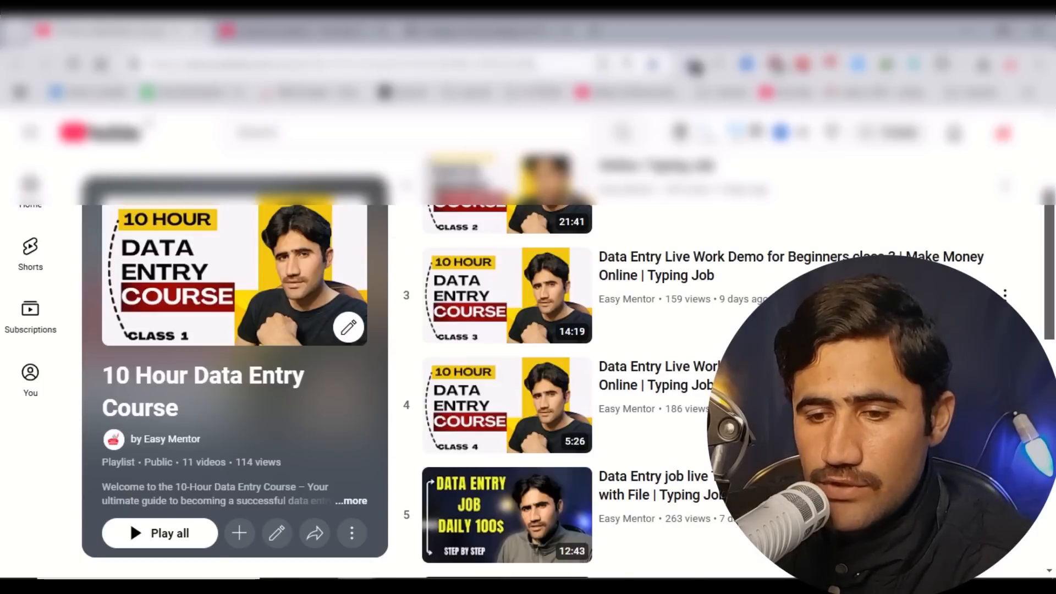
mouse_move(353, 586)
click(434, 547)
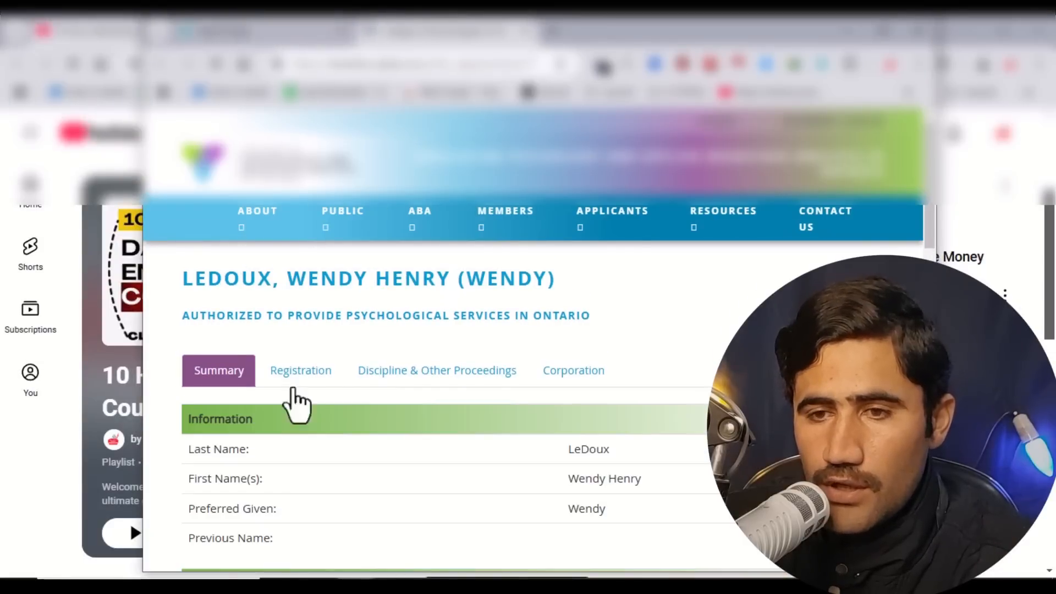
click(91, 32)
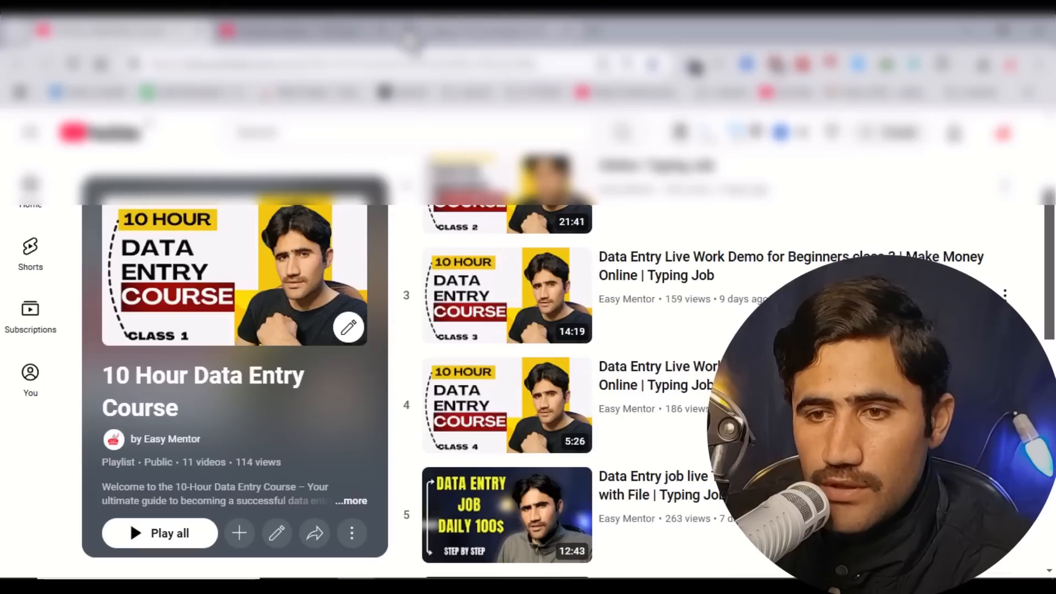
click(410, 33)
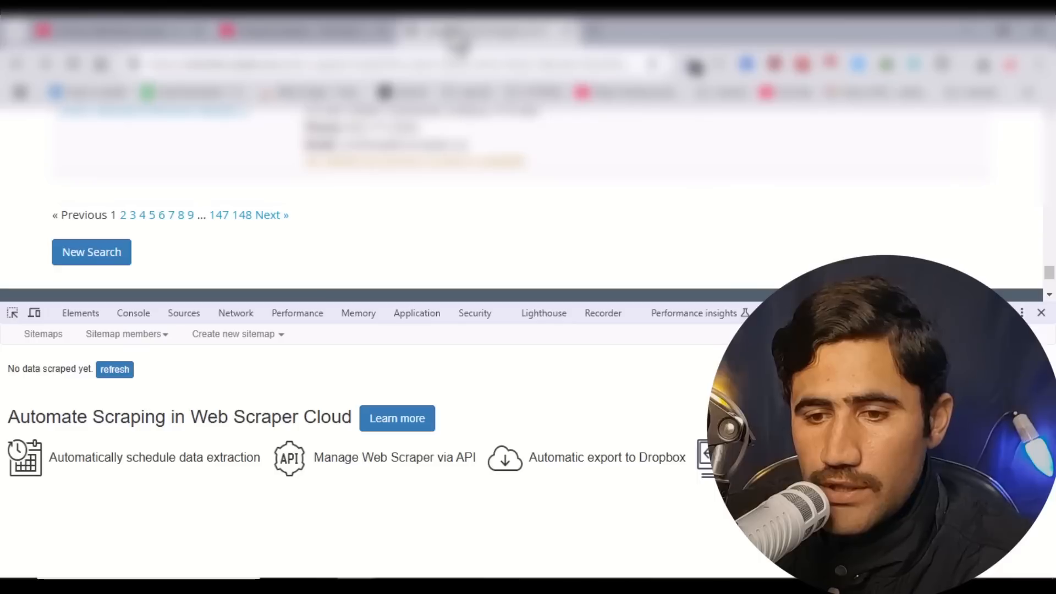
Step: Refresh the scraped data to review the collected records, and stop the scrape by closing its window
click(110, 374)
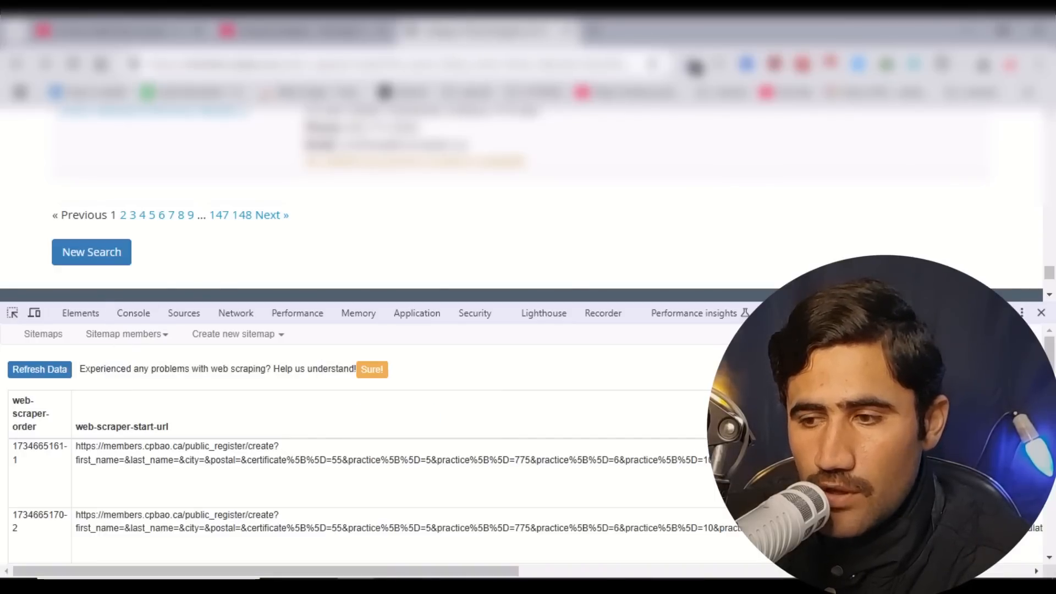
drag(1049, 384, 1029, 554)
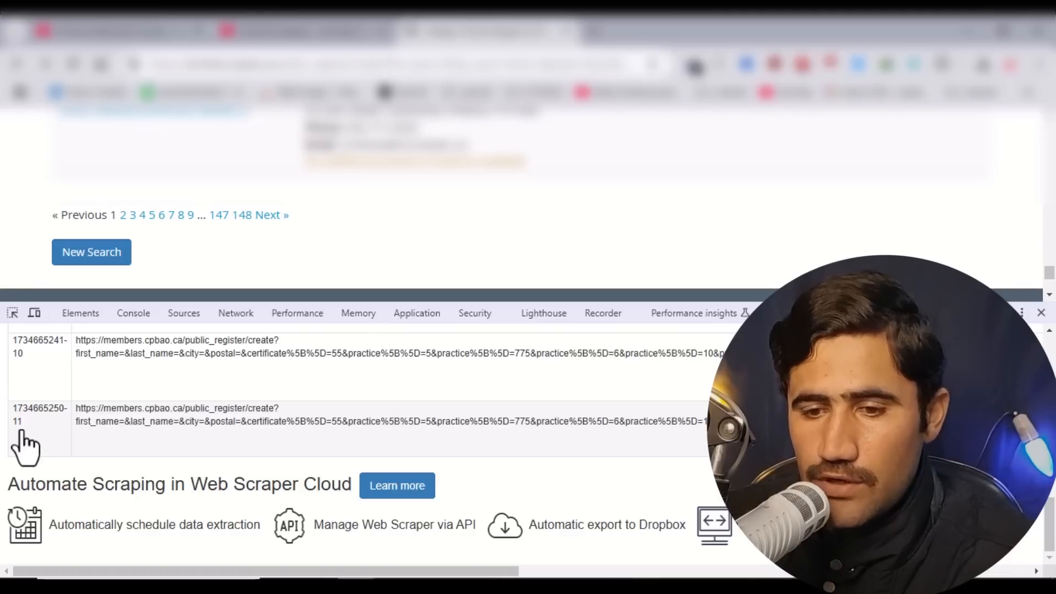
scroll(409, 392, up, 10)
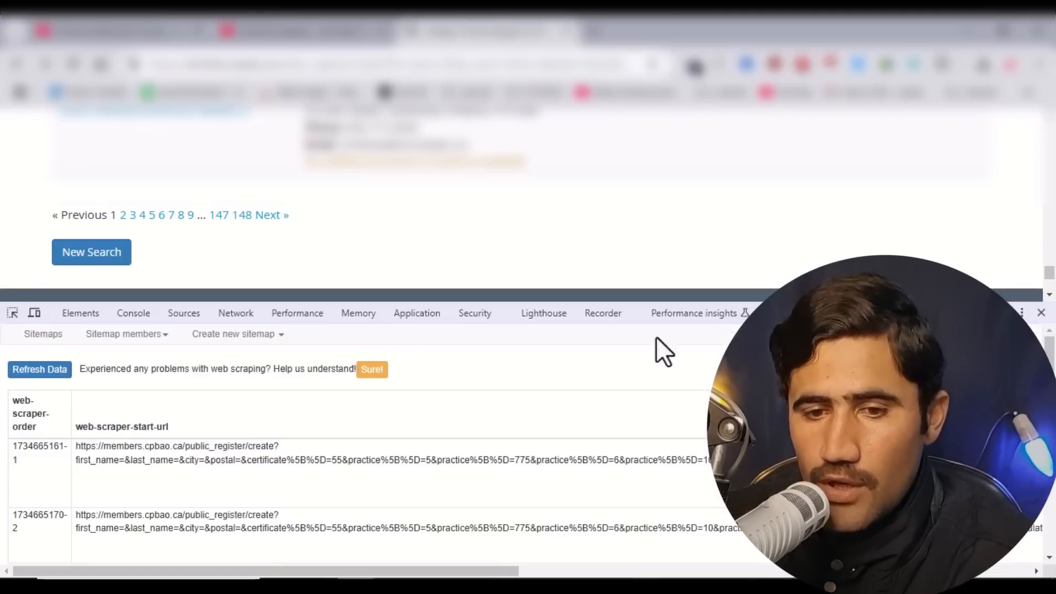
click(26, 373)
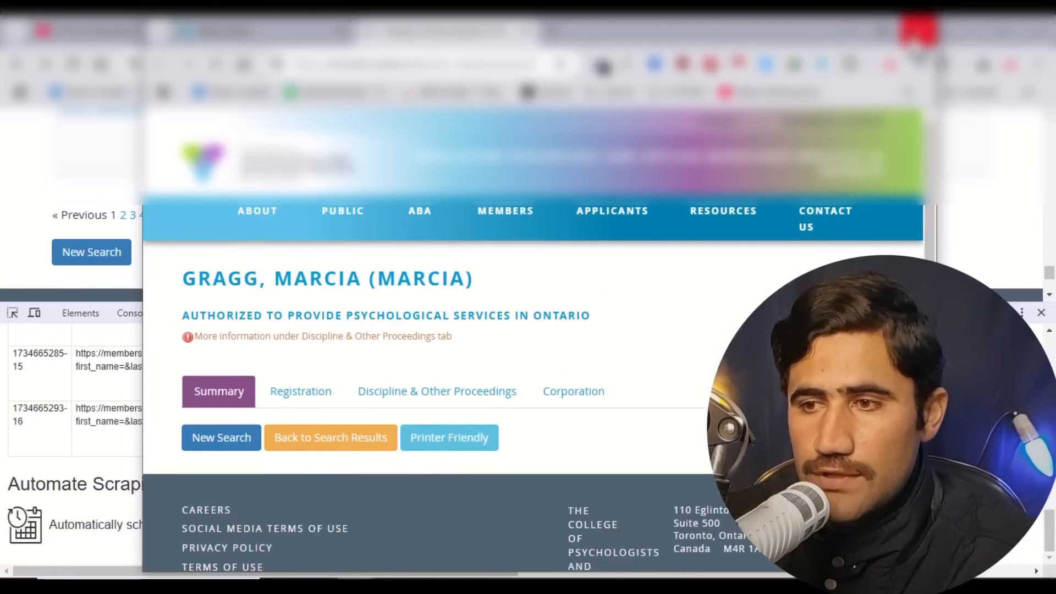
click(919, 30)
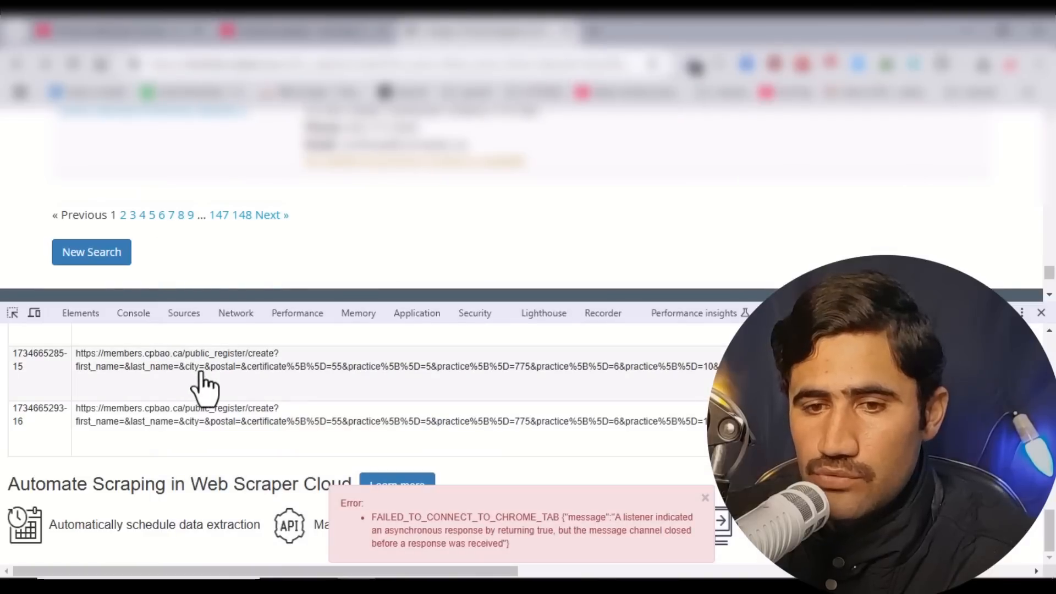
drag(1049, 535, 1049, 355)
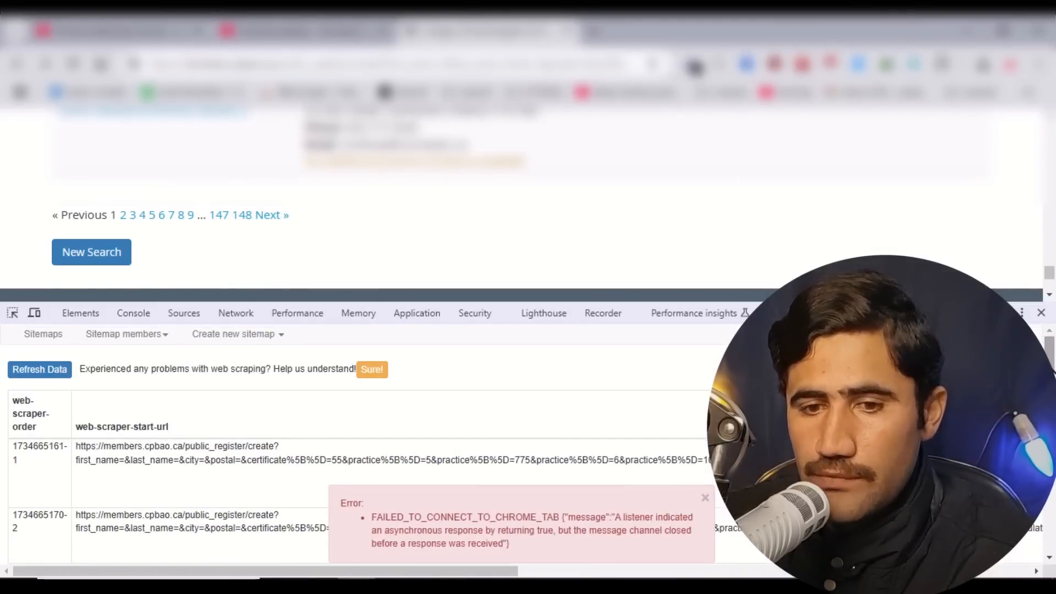
Step: Export the members sitemap's data in XLSX format and open the downloaded members.xlsx in Excel
click(137, 340)
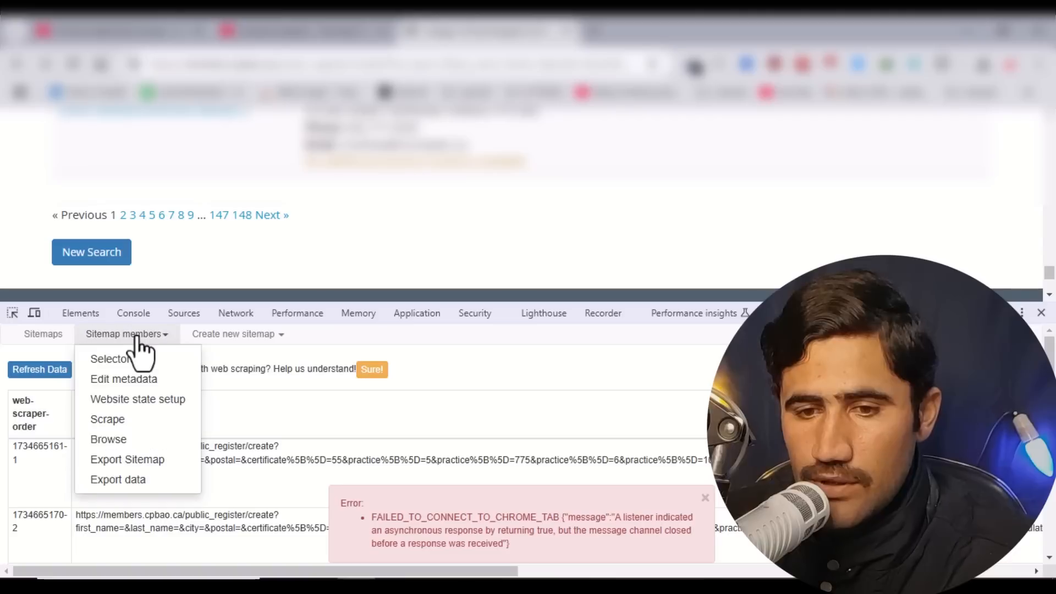
click(119, 482)
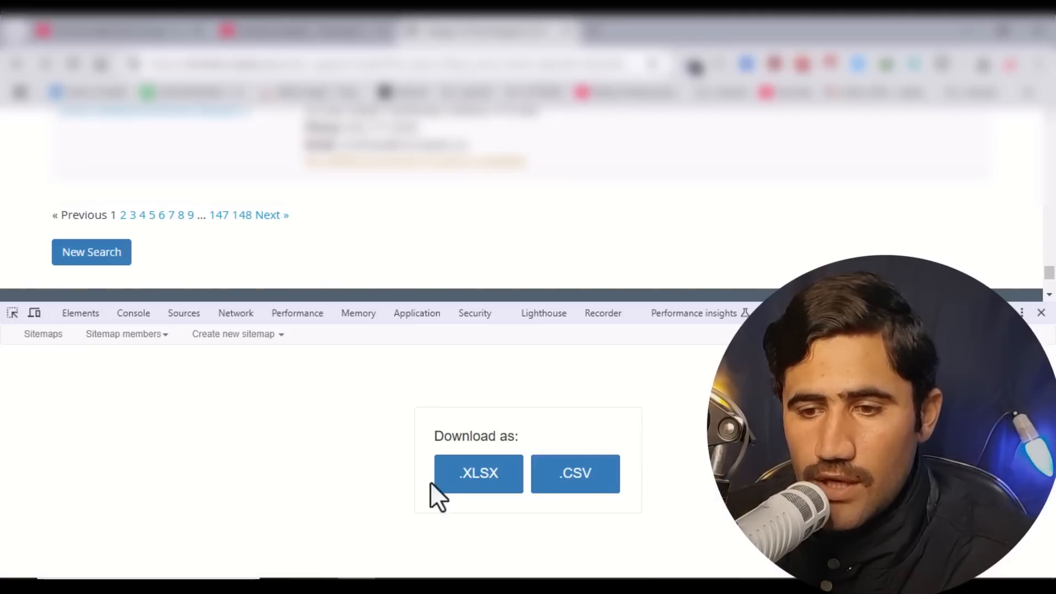
click(482, 477)
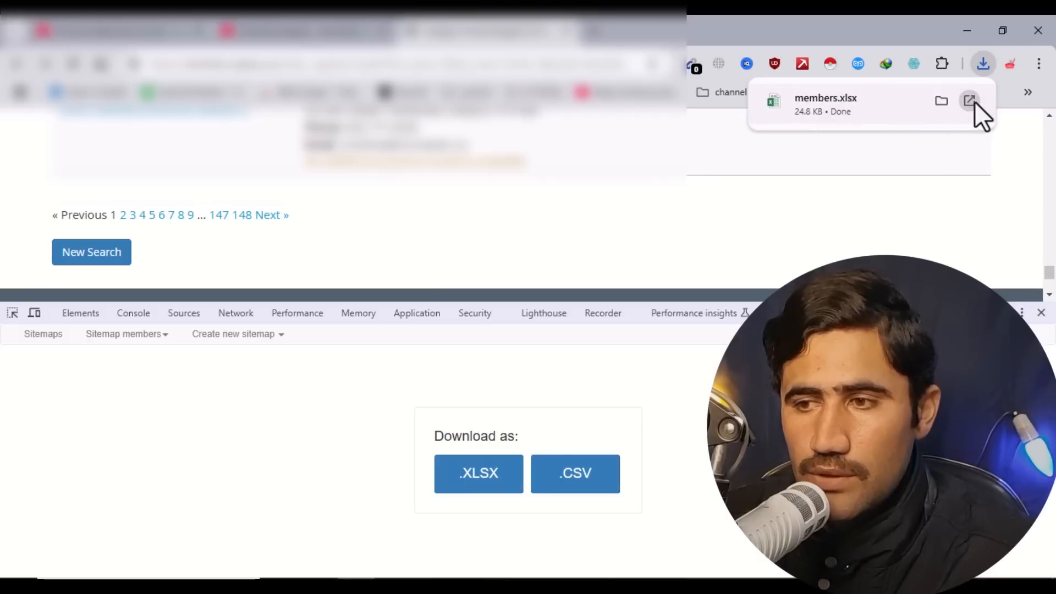
click(975, 102)
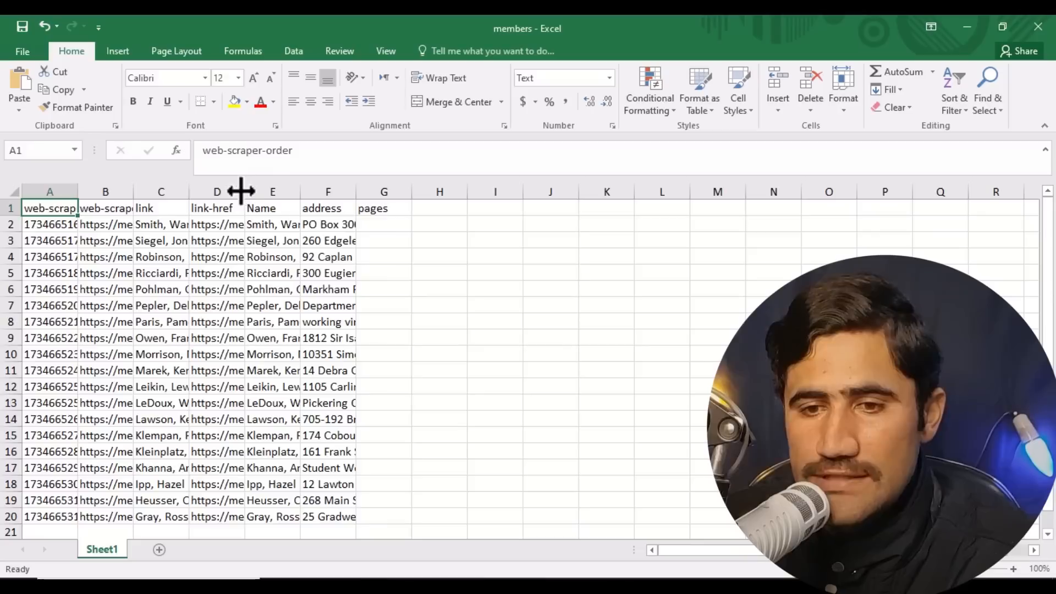
Step: Widen the web-scraper-start-url, link, link-href and Name columns so their contents are readable
drag(243, 189, 434, 214)
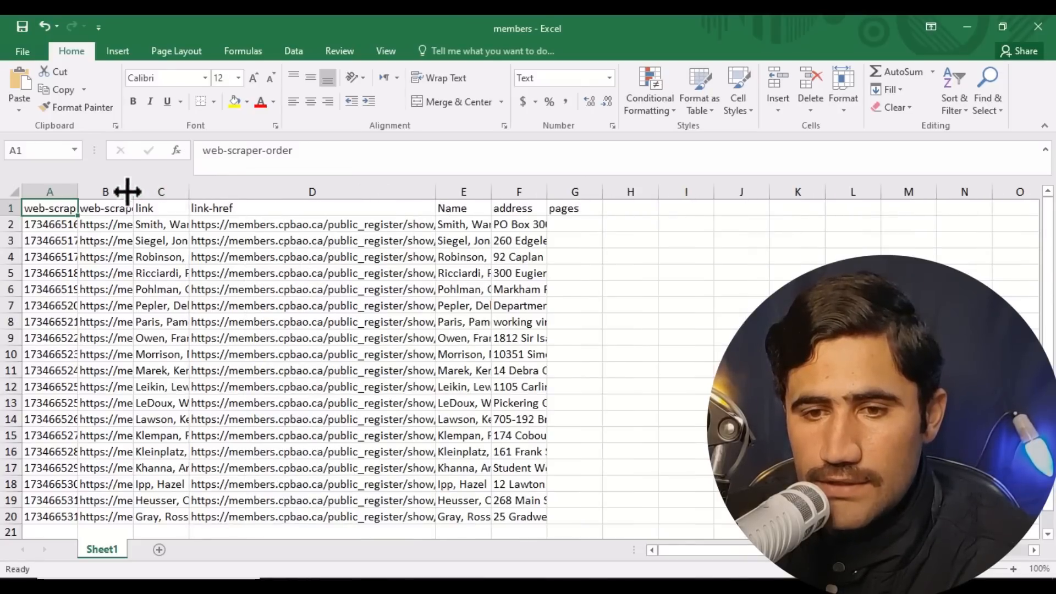
drag(134, 191, 838, 213)
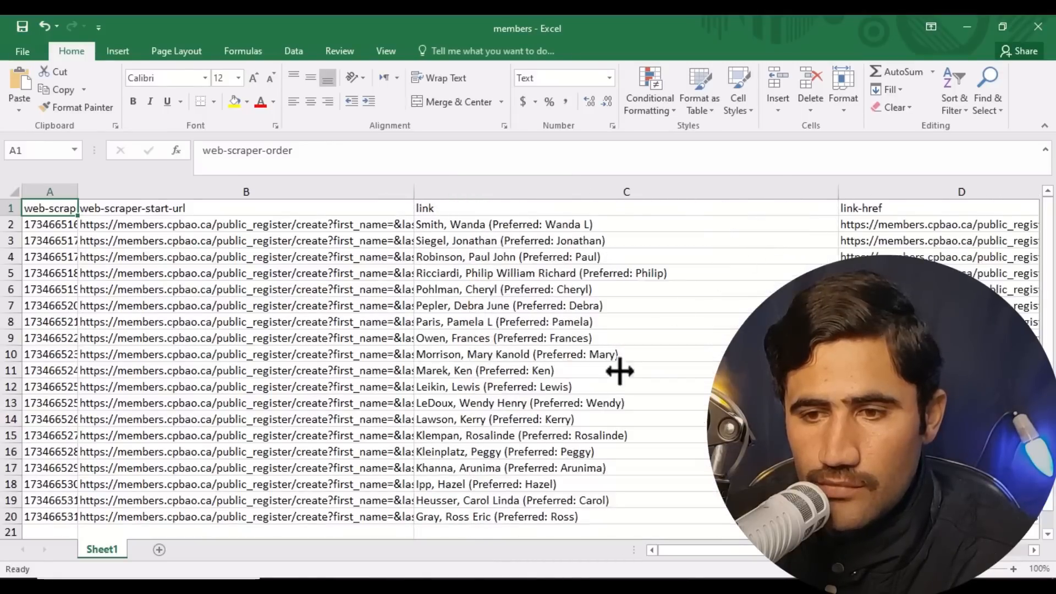
drag(685, 553, 721, 549)
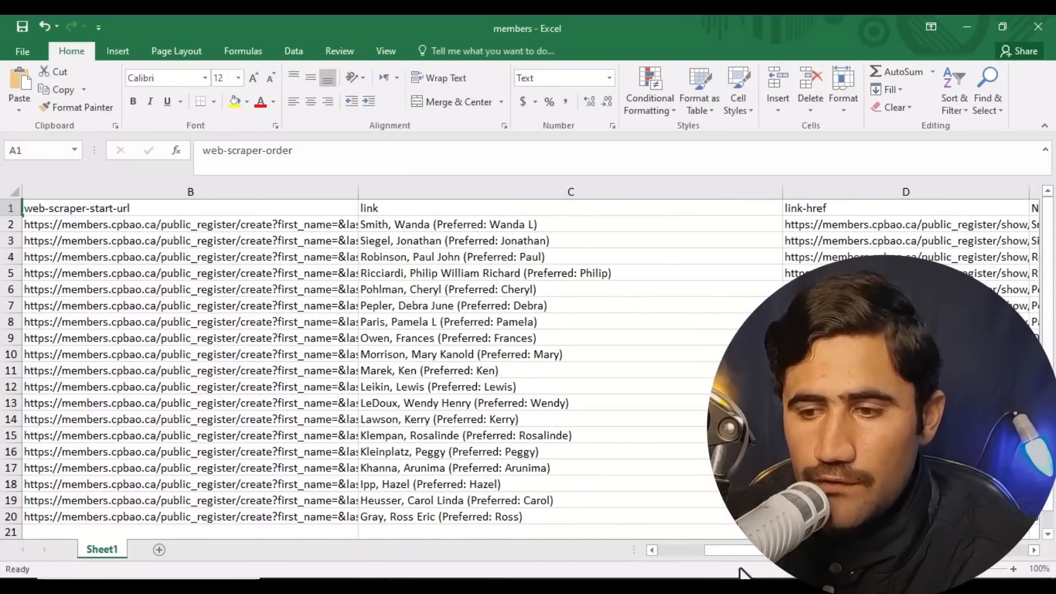
drag(732, 550, 759, 550)
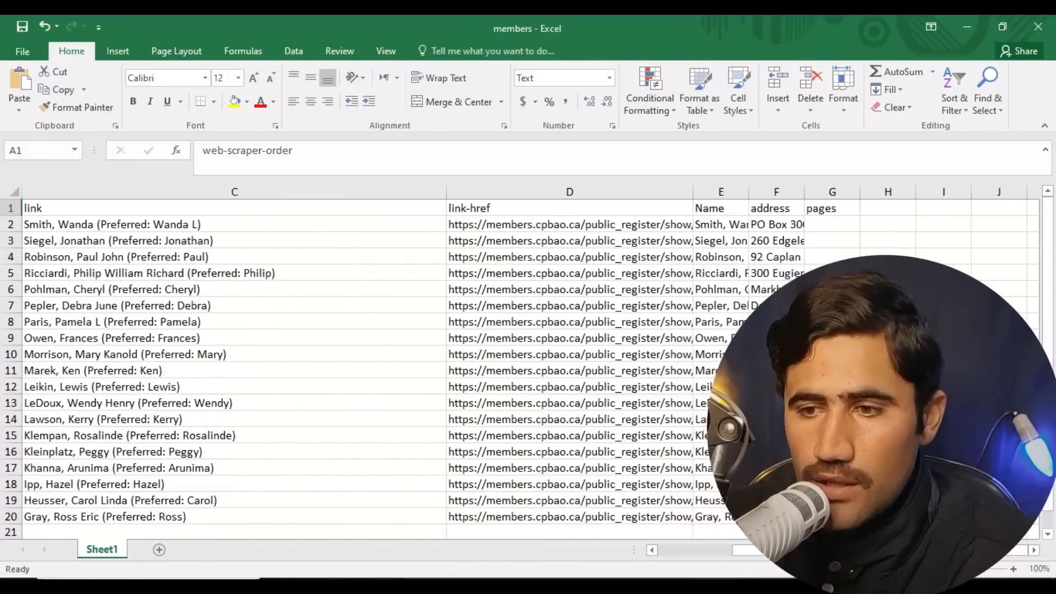
drag(693, 196, 710, 194)
drag(669, 196, 994, 212)
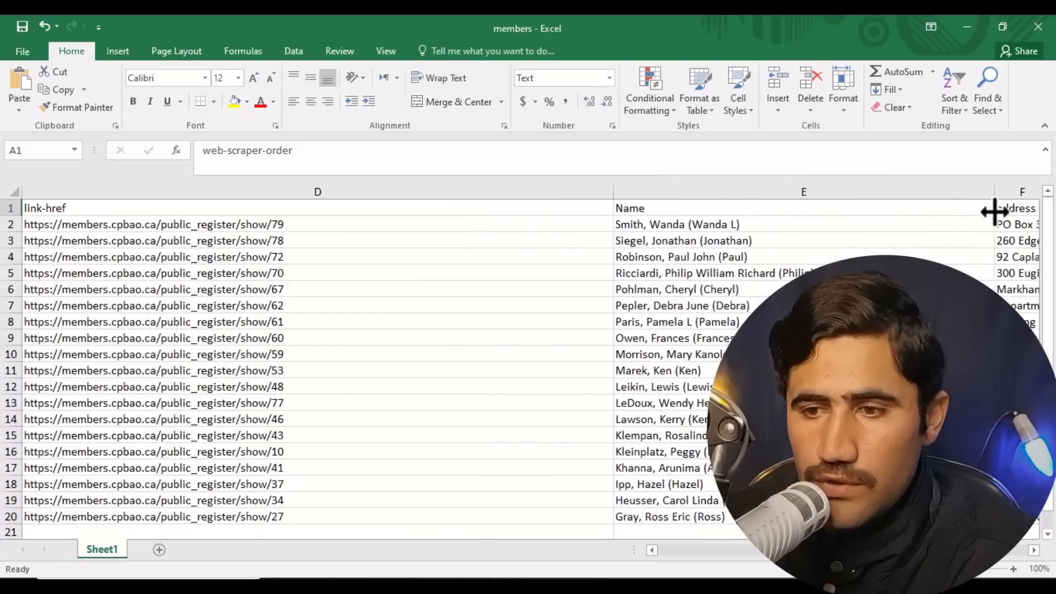
Step: Auto-fit the width of the address column F to its contents
click(677, 338)
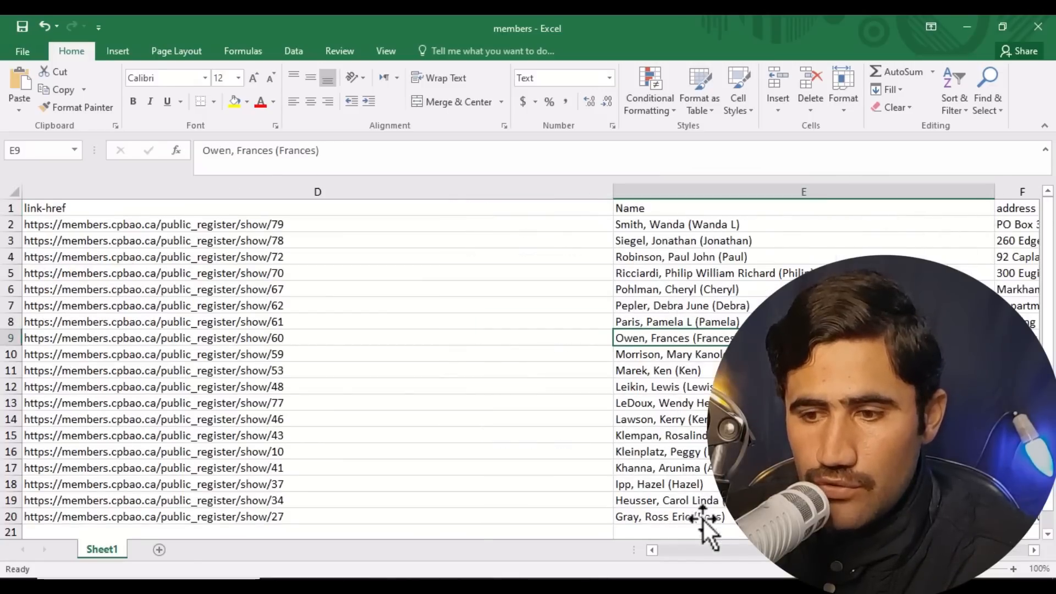
scroll(496, 363, right, 3)
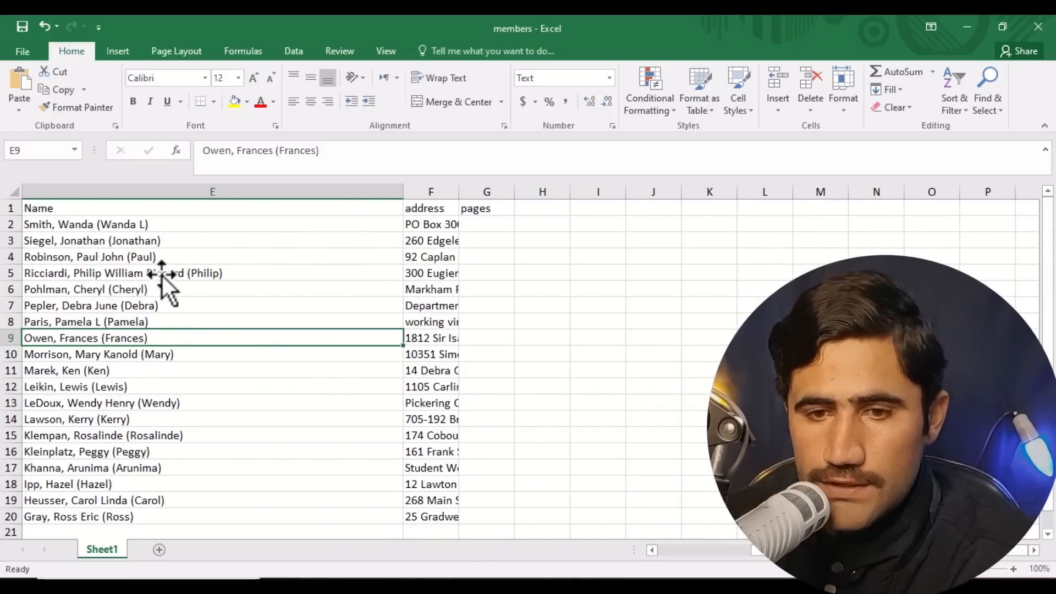
click(163, 276)
double_click(459, 192)
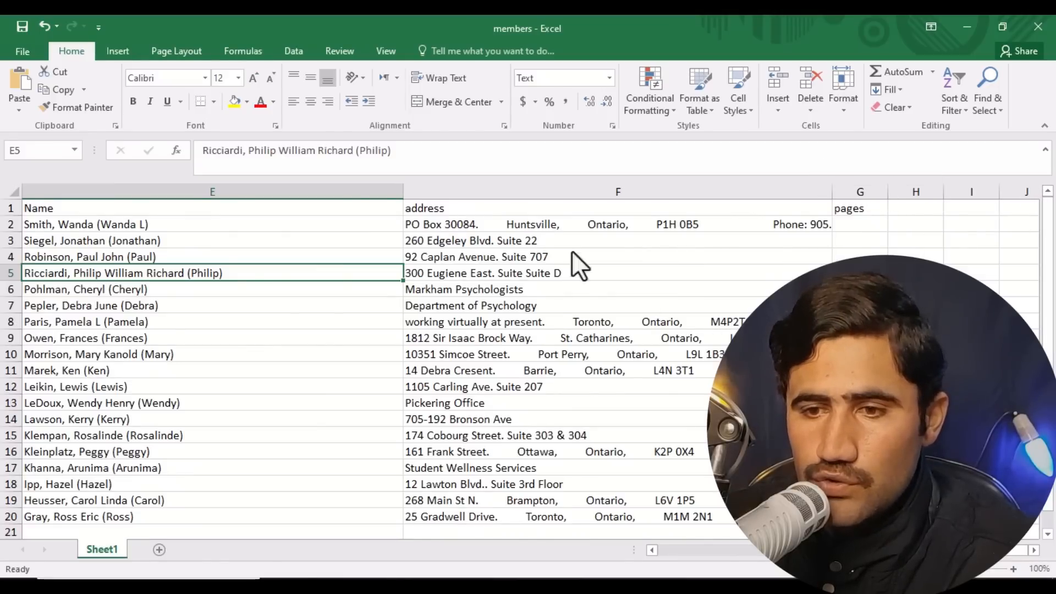
Step: Examine the address, phone and email lines inside cell F2, and check the address and pages column headers
double_click(421, 223)
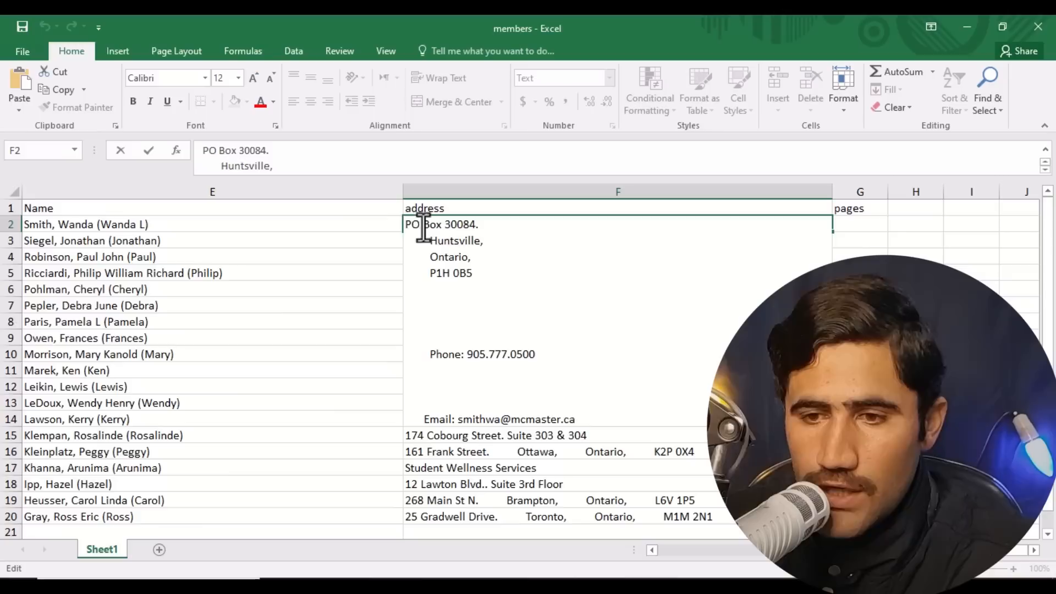
drag(406, 224, 497, 278)
click(493, 278)
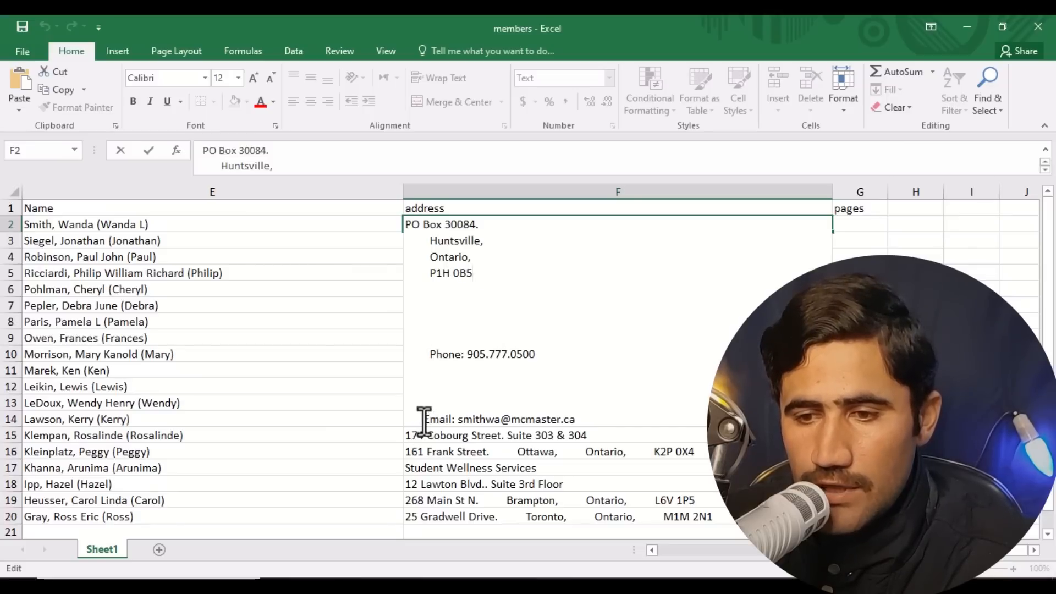
drag(424, 419, 663, 420)
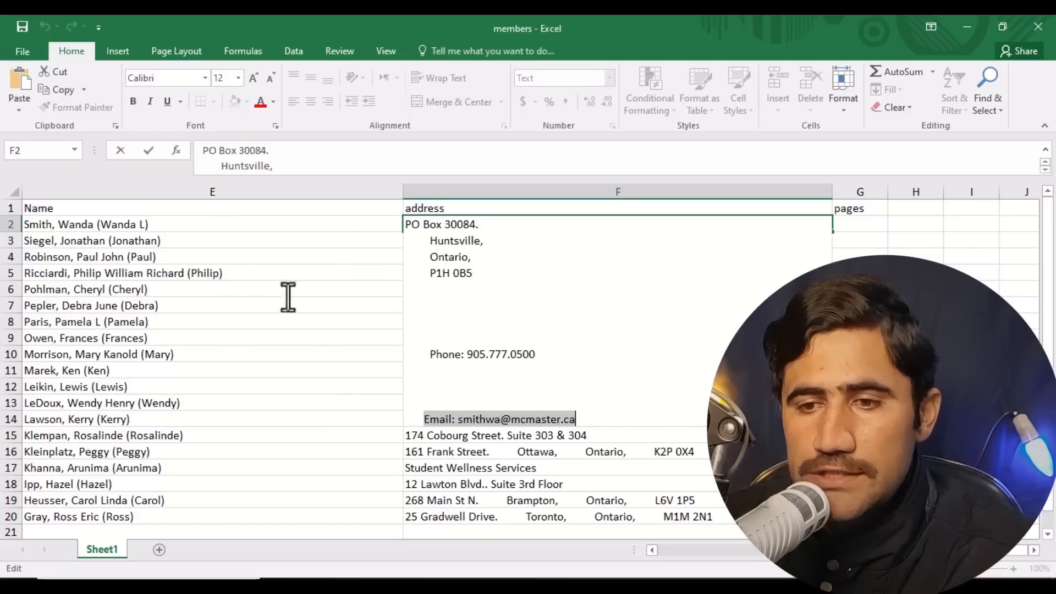
drag(267, 303, 266, 302)
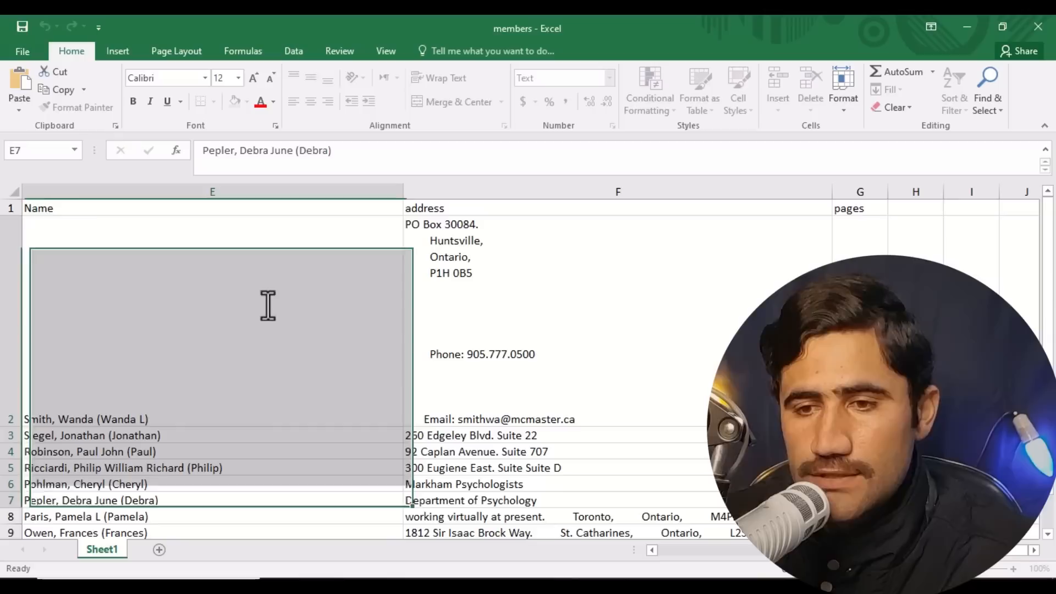
click(509, 238)
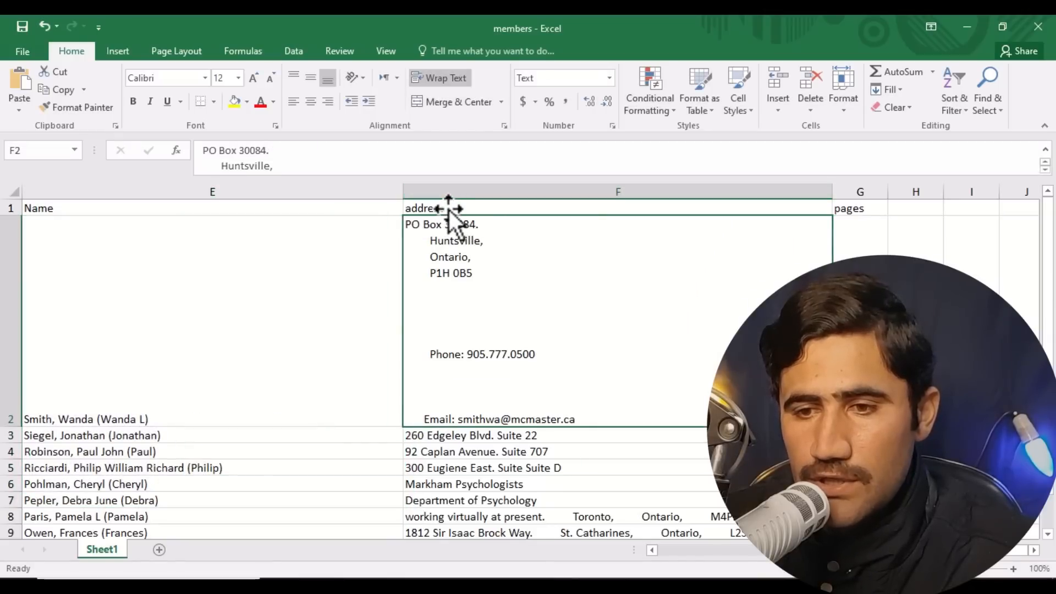
key(Up)
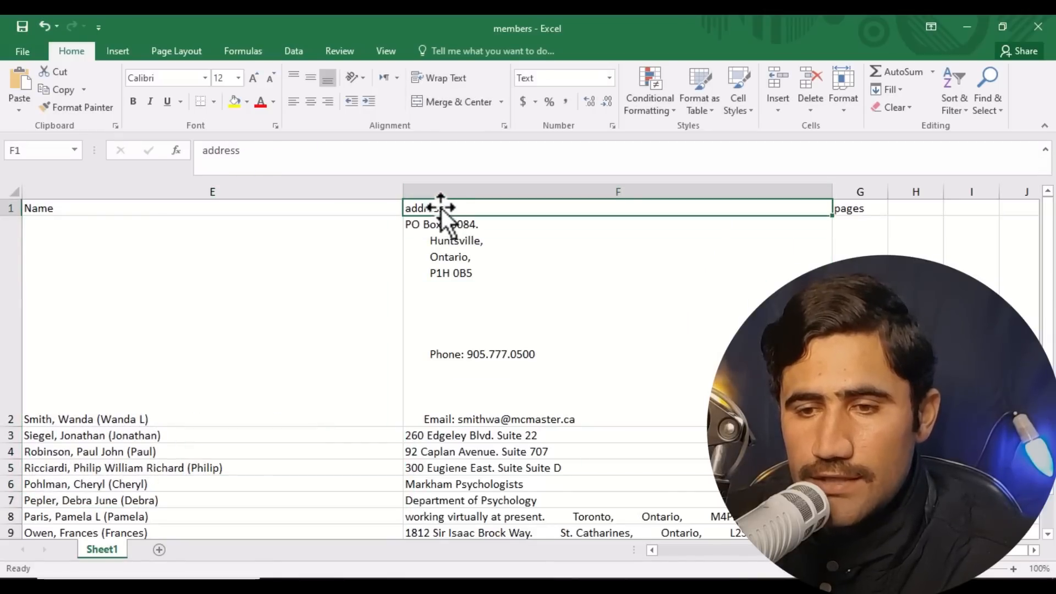
click(860, 210)
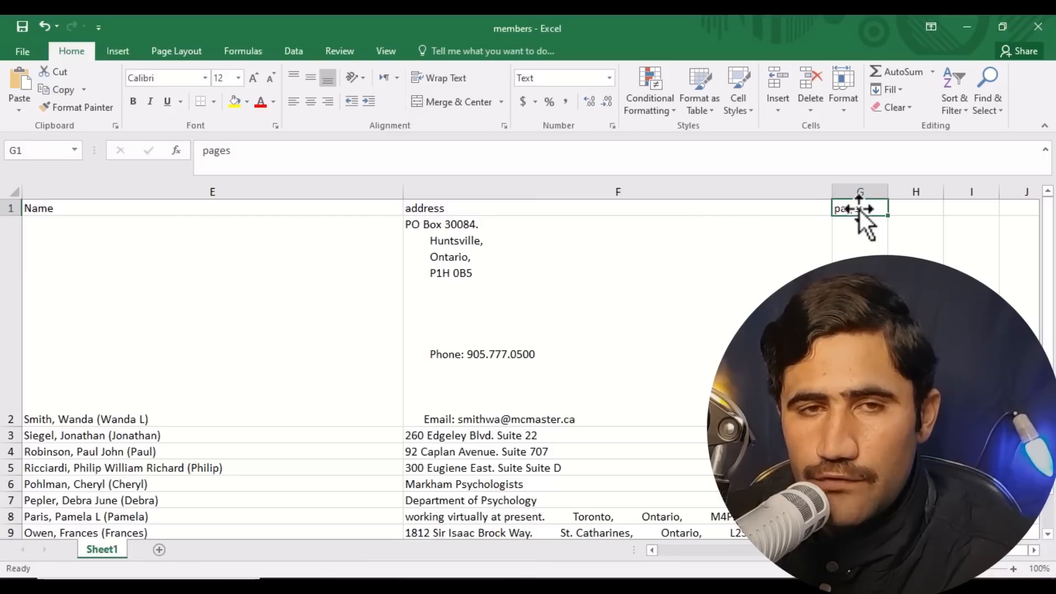